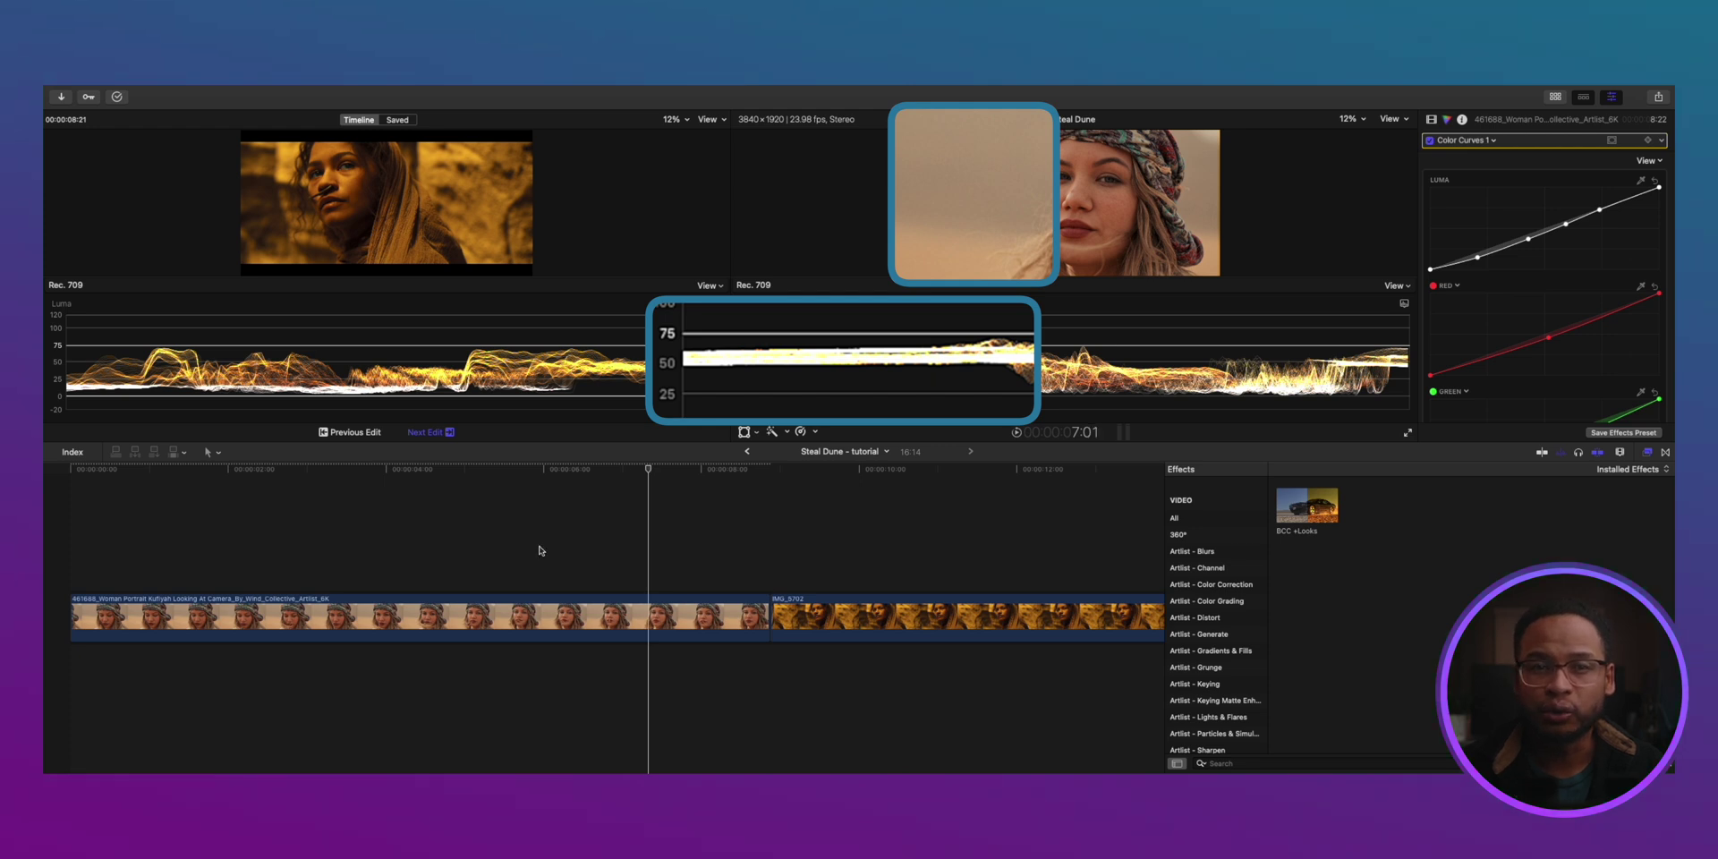
Add a Color Curves correction to the headscarf woman's clip and sample her skin tone as a control point on the luma curve
click(653, 614)
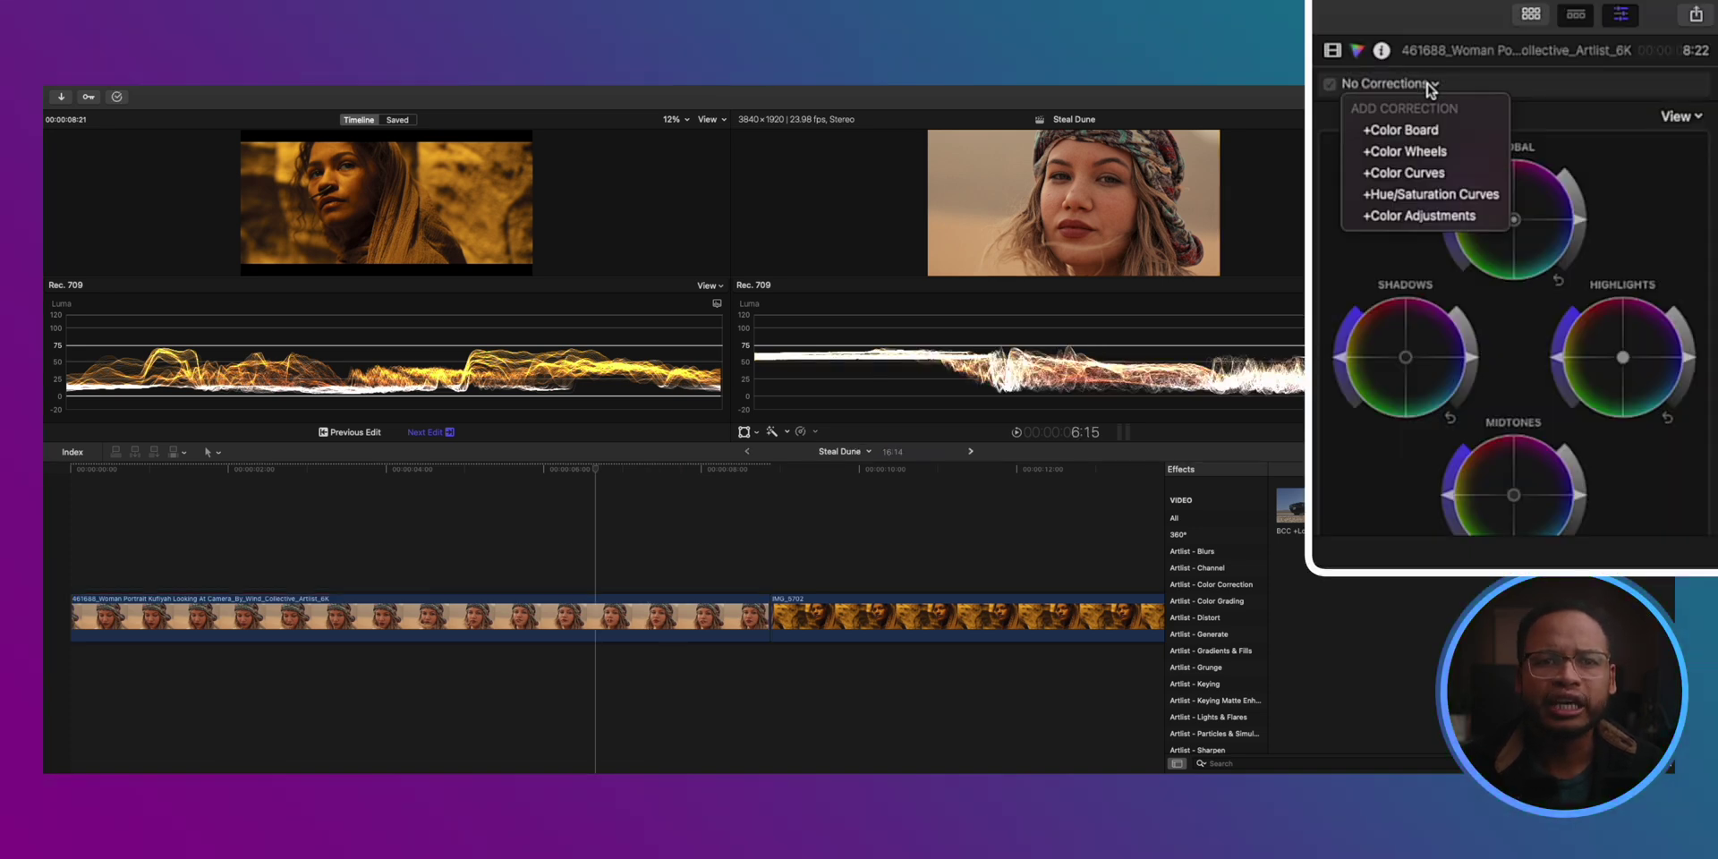
click(1426, 176)
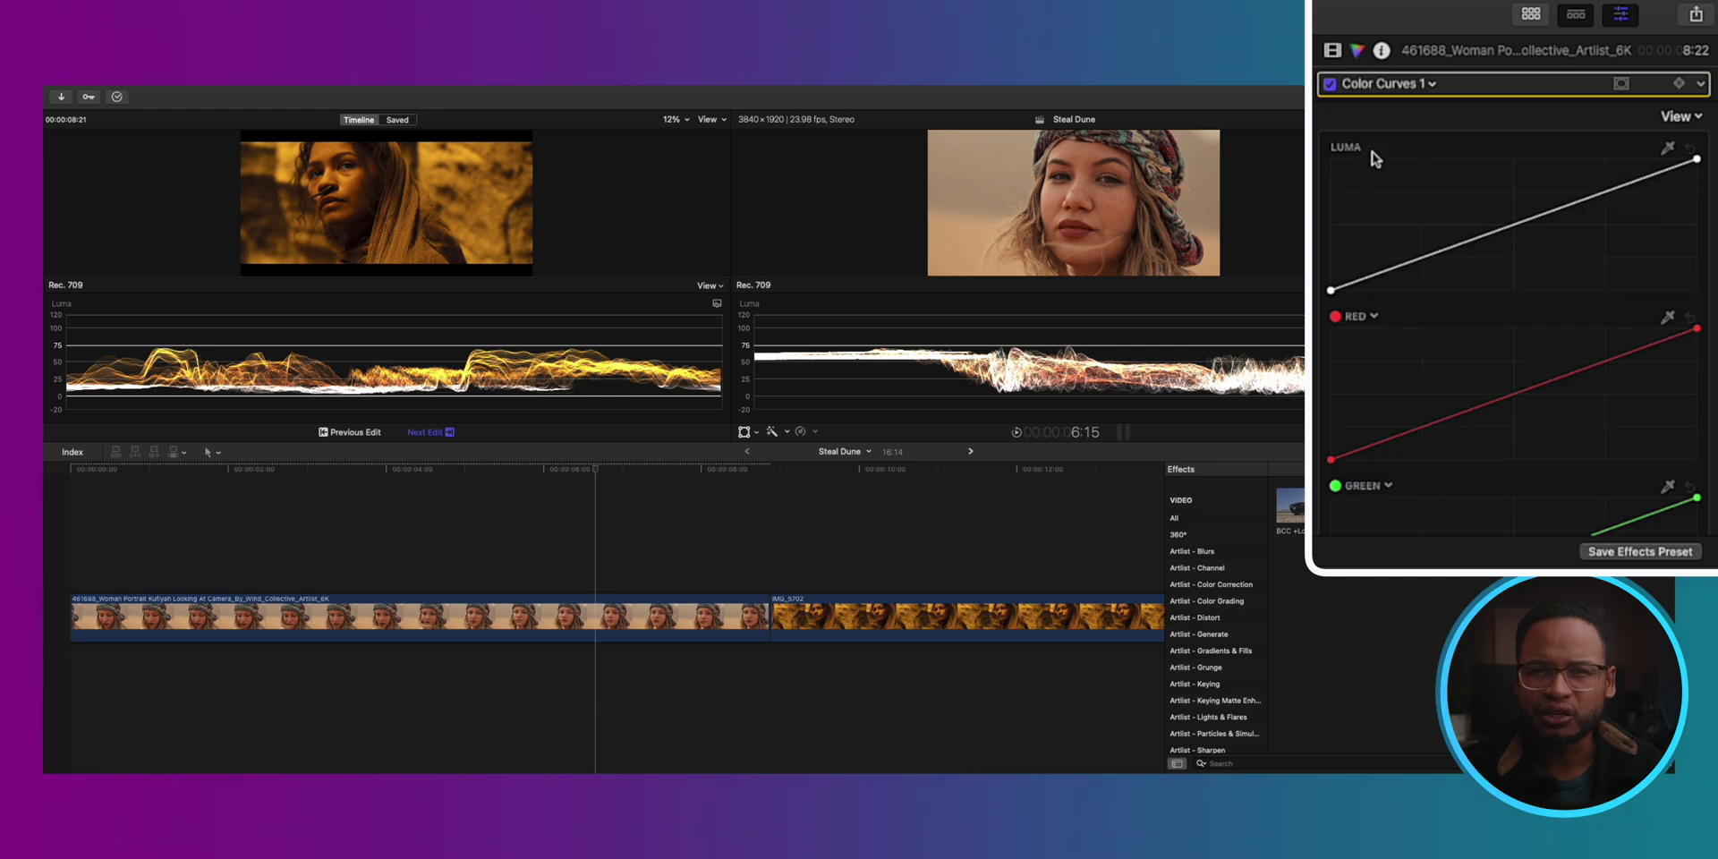
click(1668, 148)
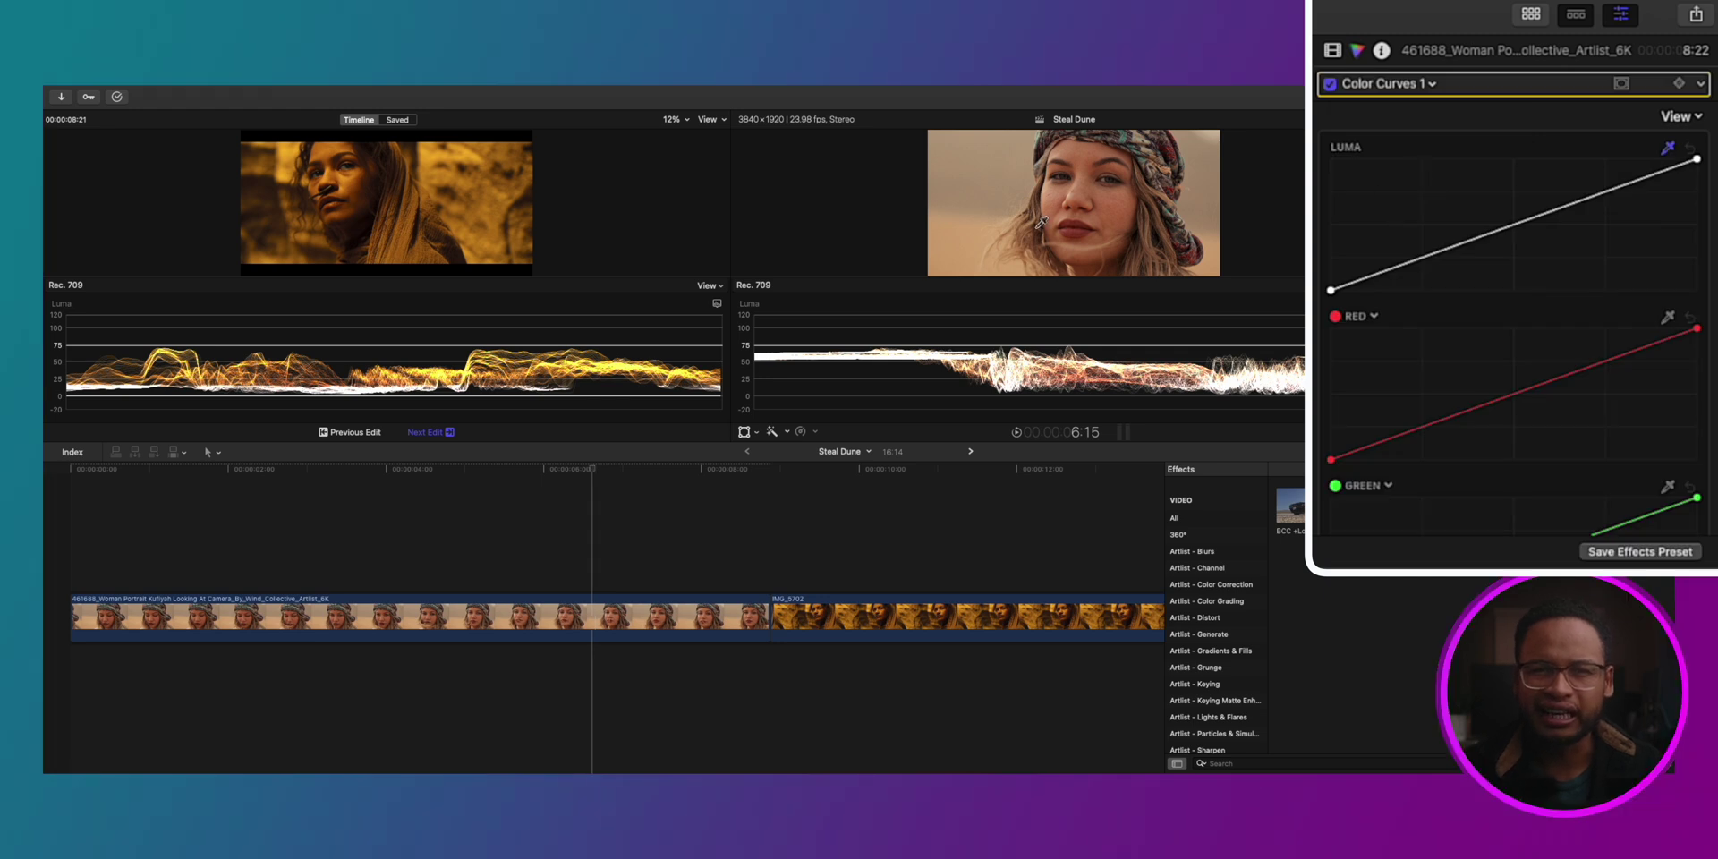
click(1076, 189)
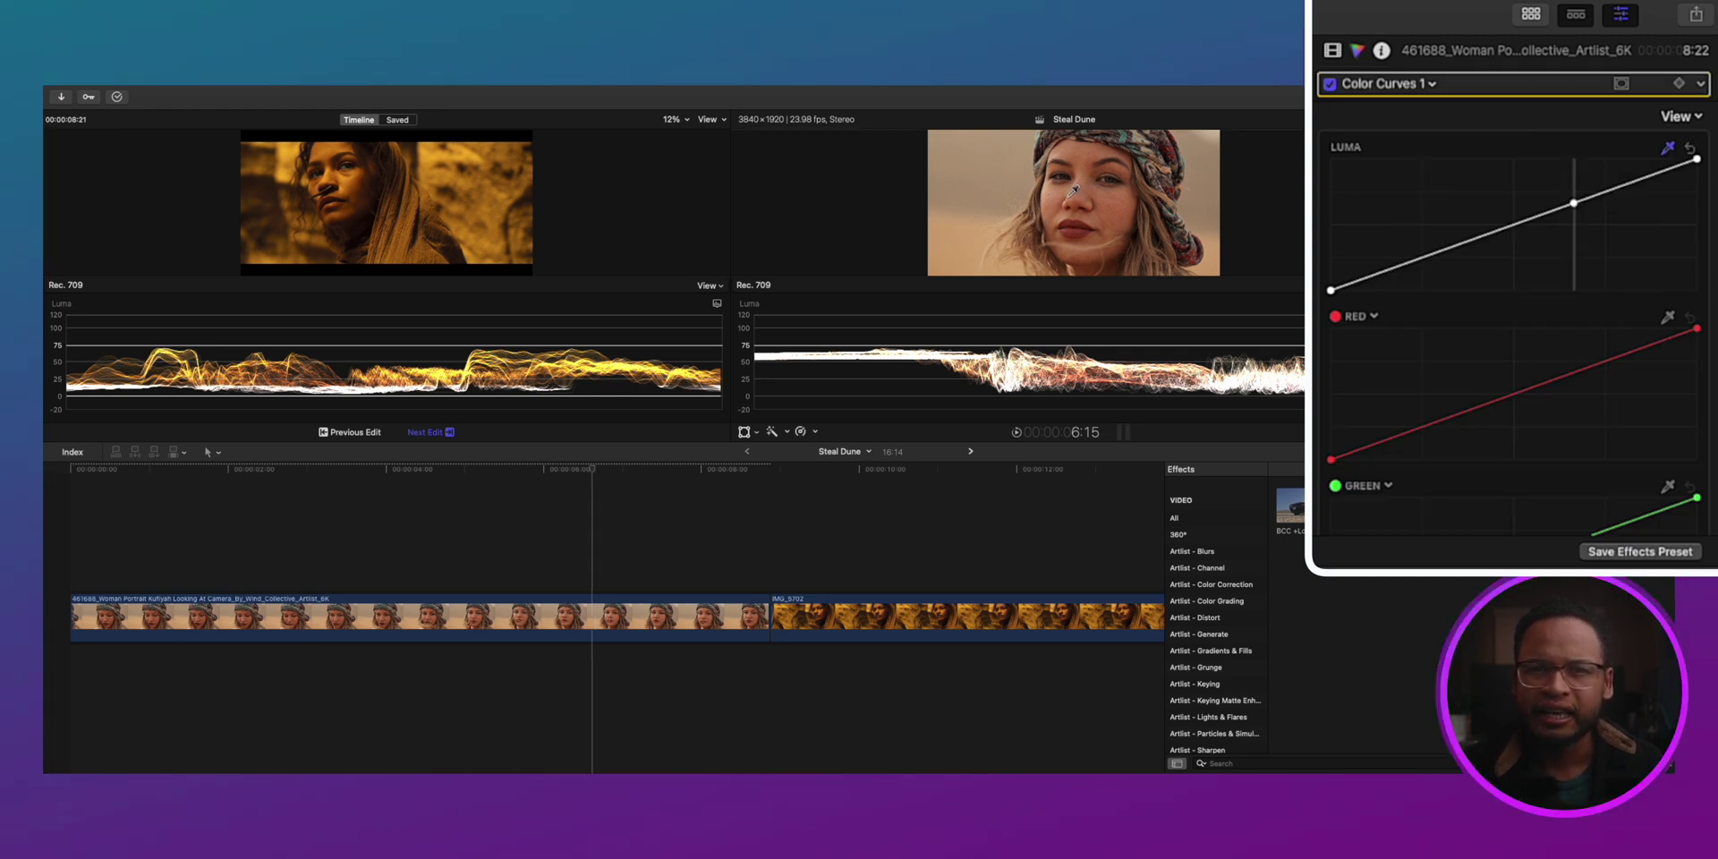
Shape the luma curve by placing a slightly lowered shadow point, nudging up the black point and fine-tuning the sampled skin-tone point
drag(1576, 205, 1575, 212)
mouse_move(1446, 261)
mouse_down()
mouse_move(1444, 276)
mouse_move(1444, 257)
mouse_up()
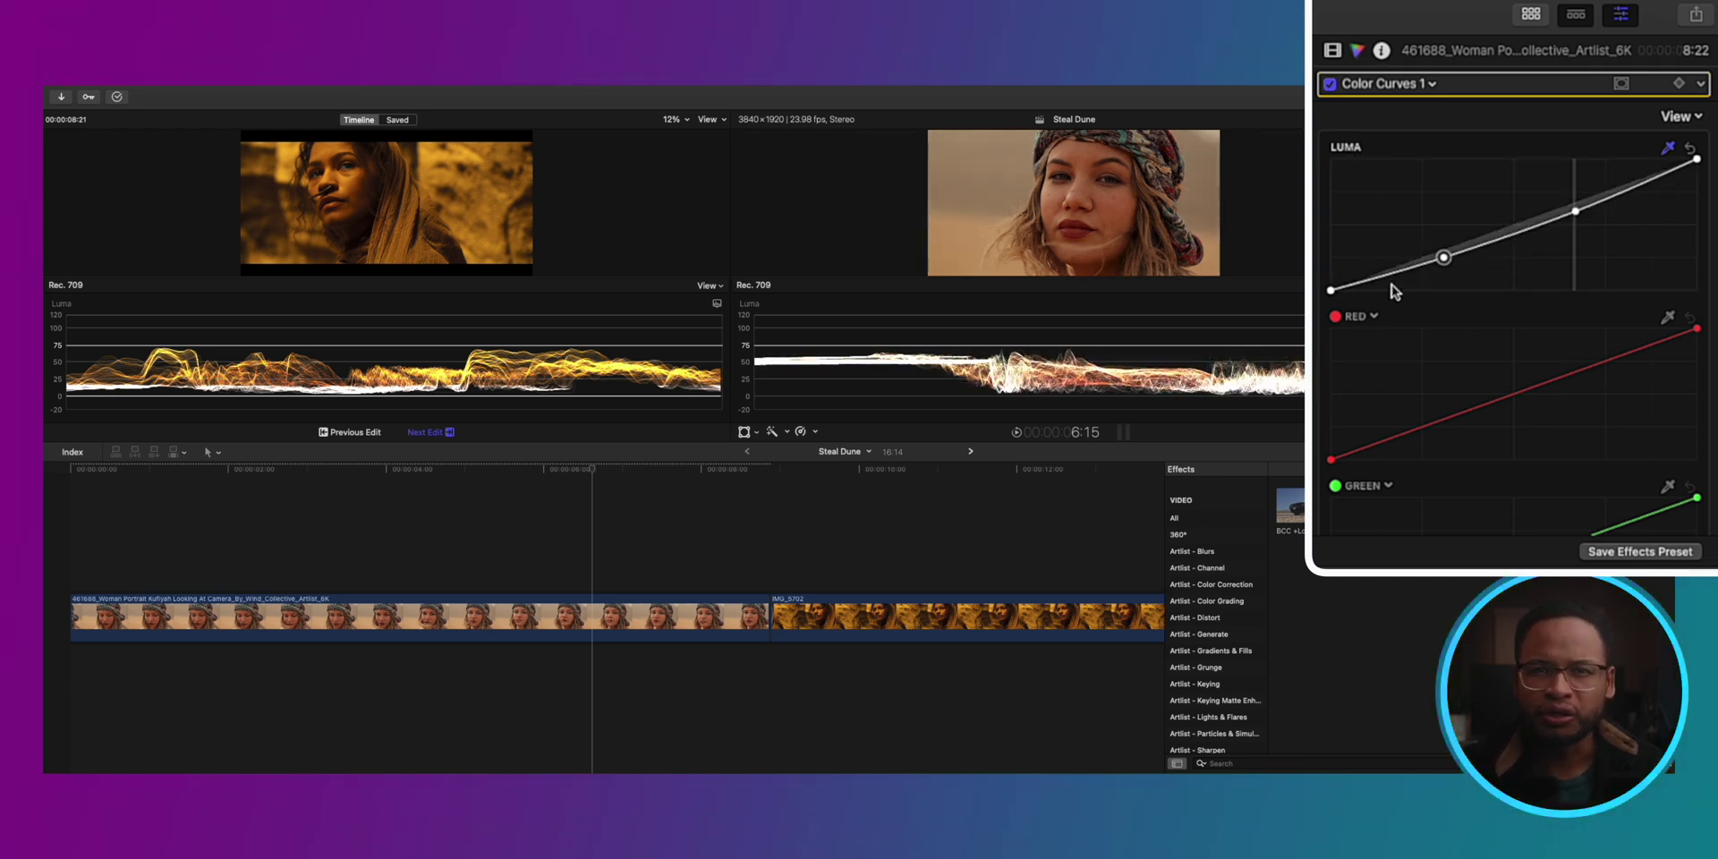
click(1331, 289)
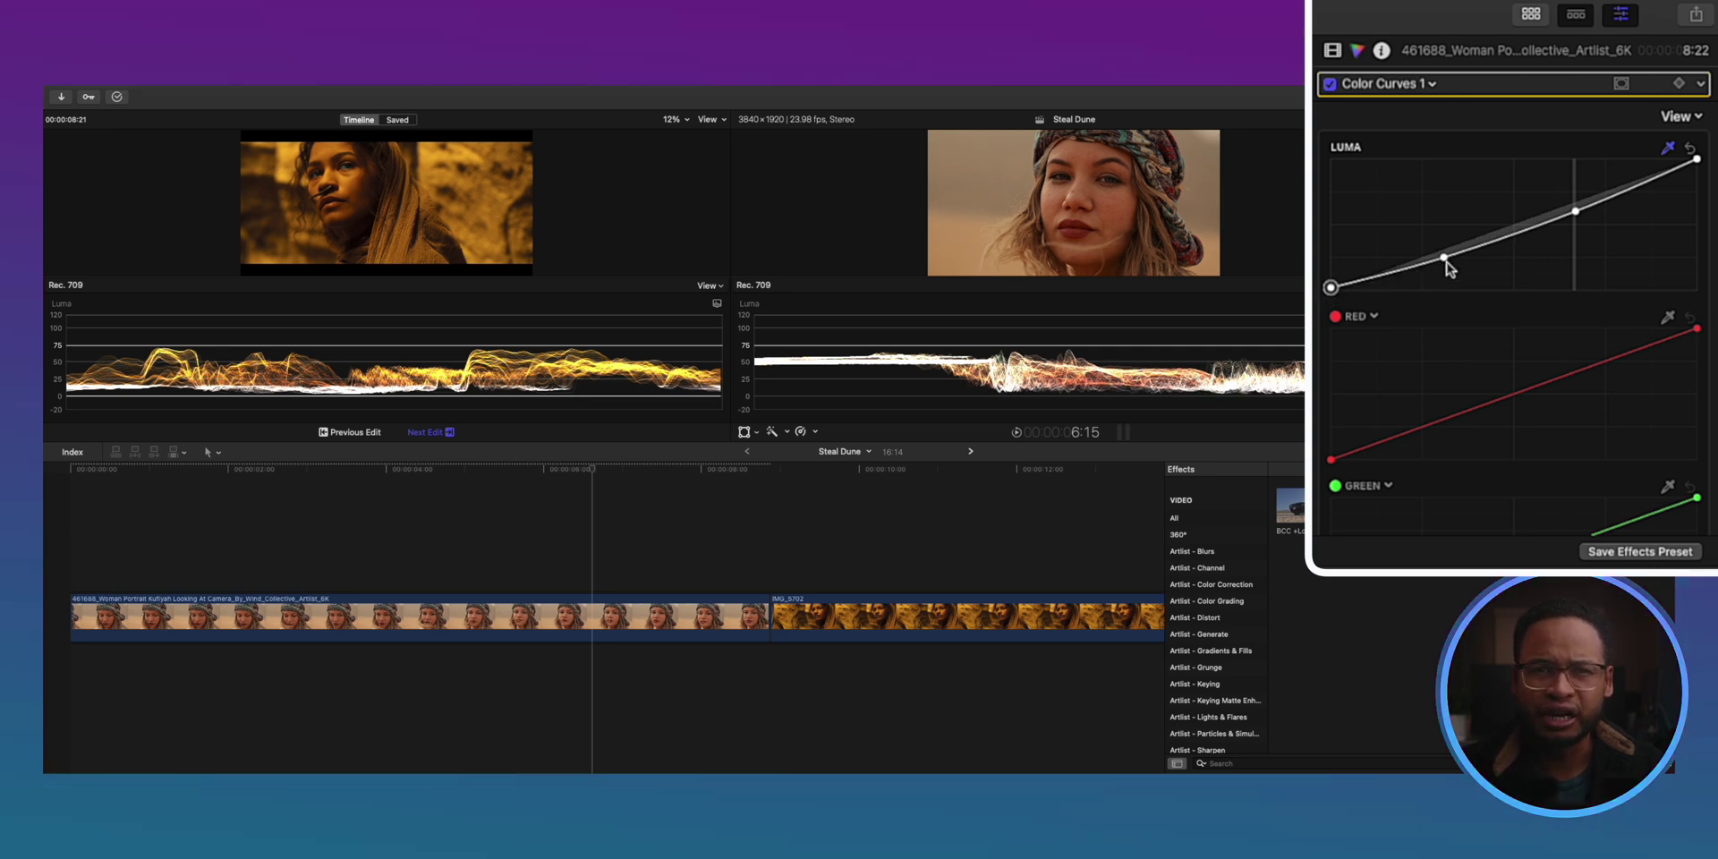
drag(1442, 260, 1437, 262)
mouse_move(1574, 212)
mouse_down()
mouse_move(1518, 229)
mouse_move(1585, 202)
mouse_up()
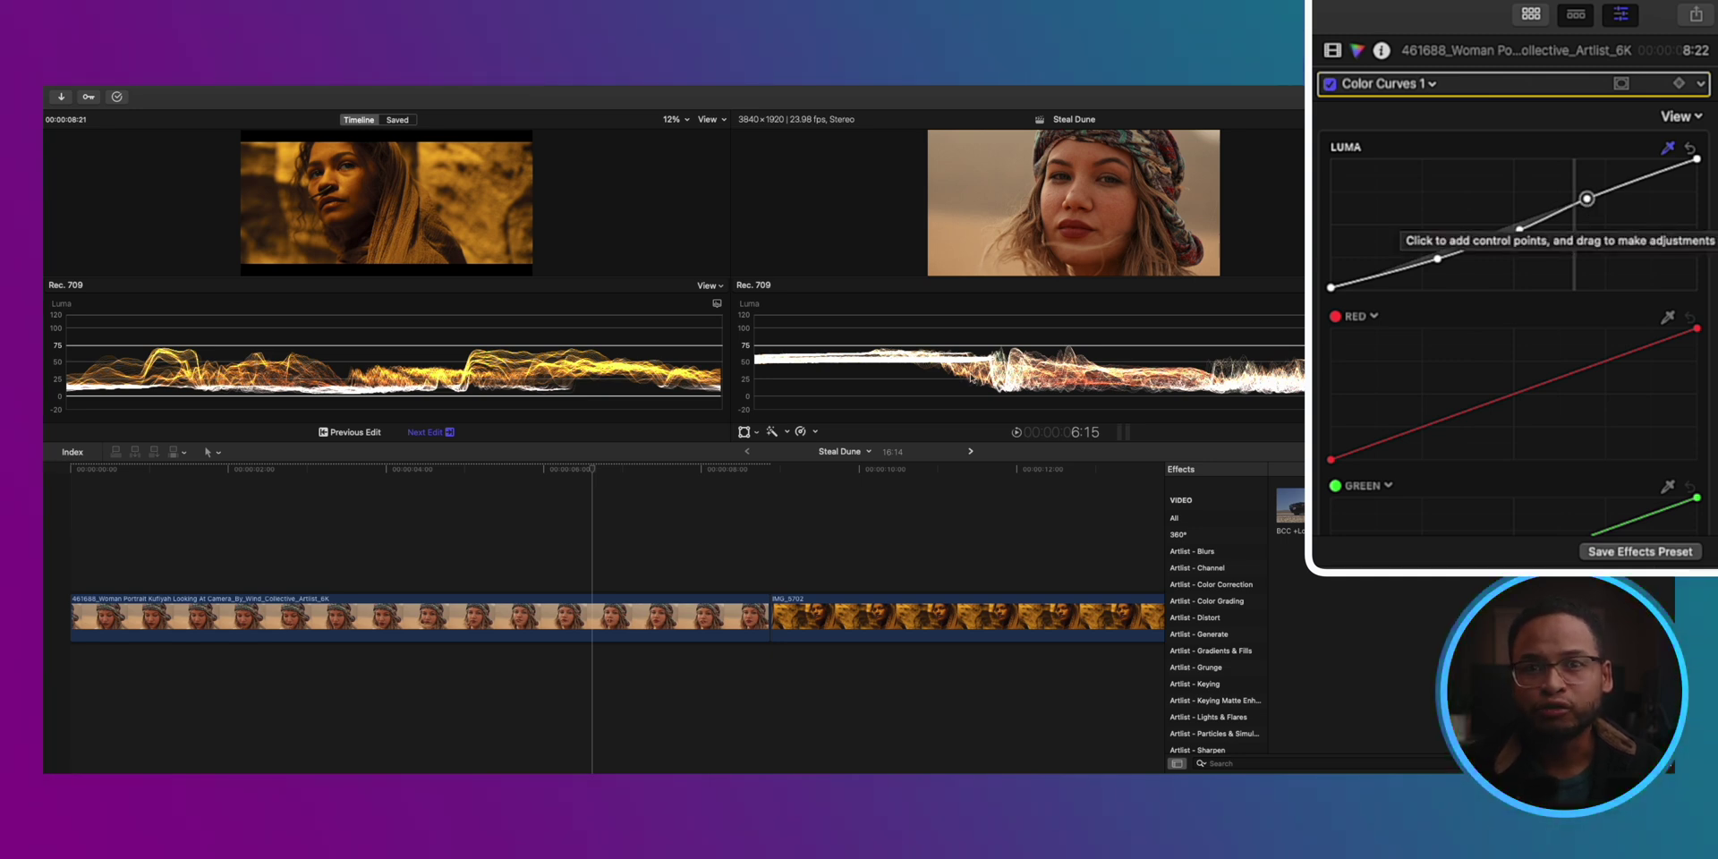
Add a highlight control point near the upper end of the luma curve and fine-tune the midtone point
click(1640, 179)
drag(1640, 179, 1639, 181)
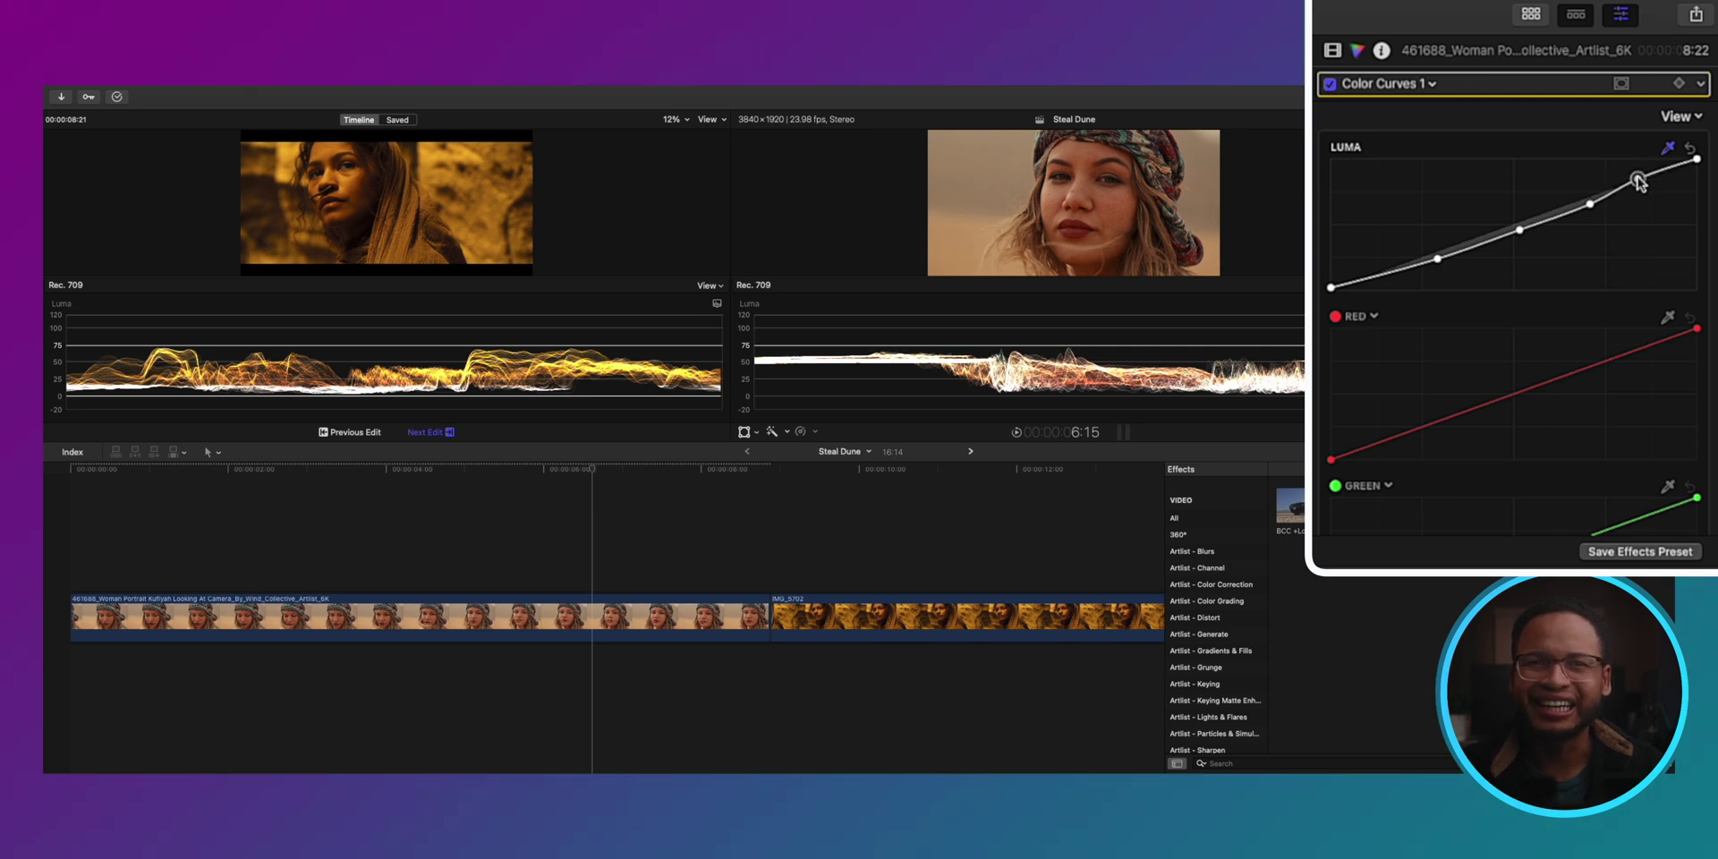
drag(1518, 230, 1520, 231)
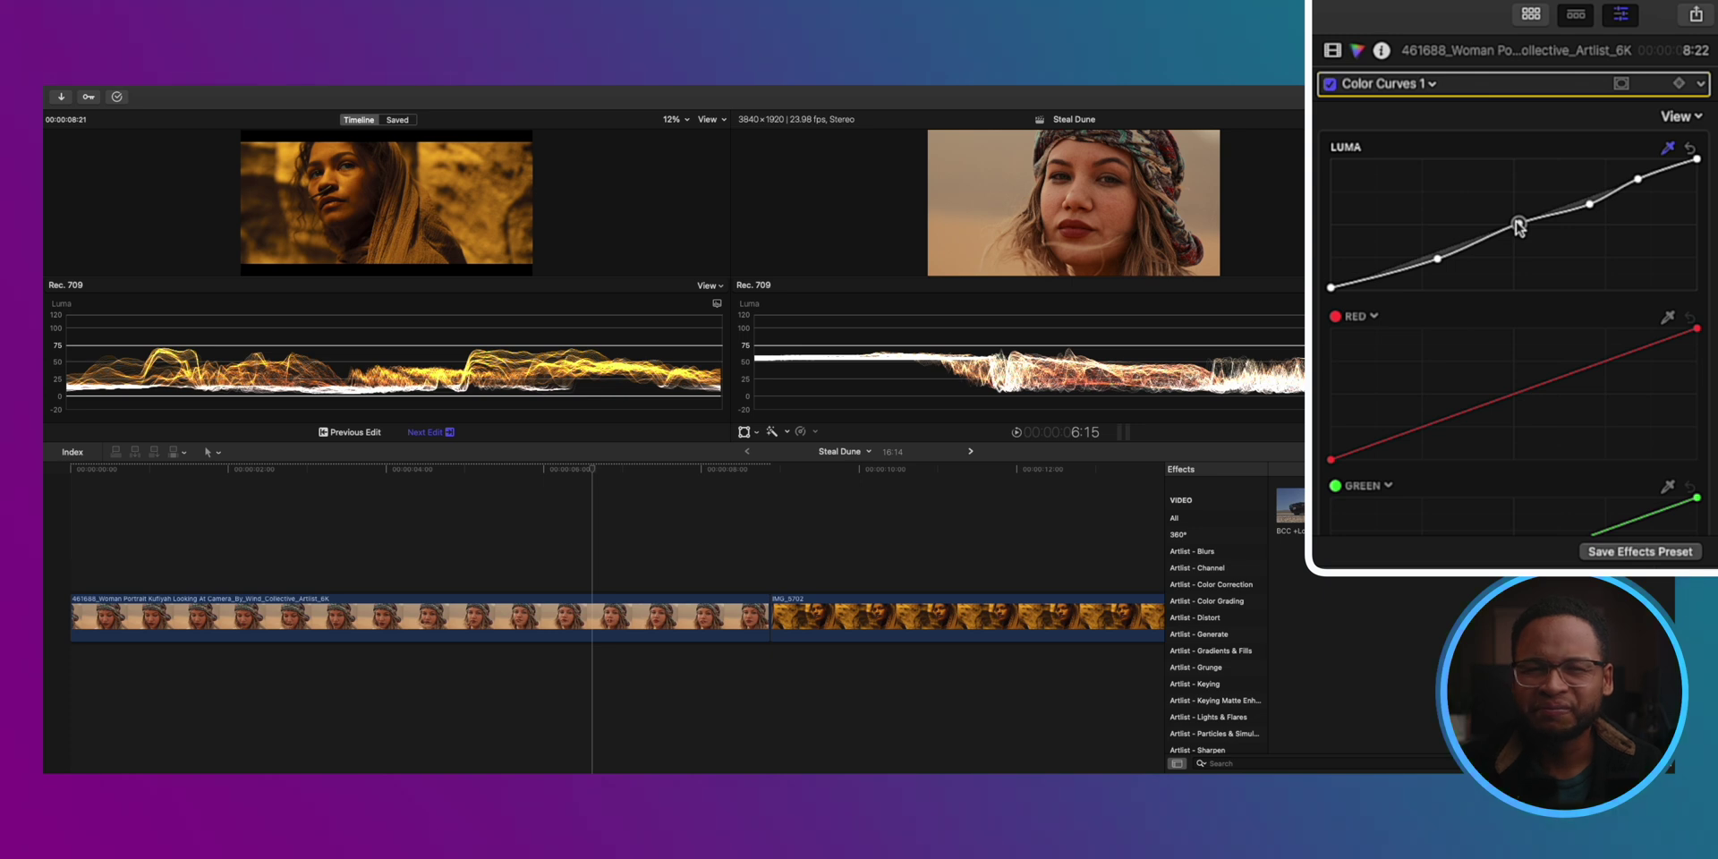
drag(1519, 228, 1518, 229)
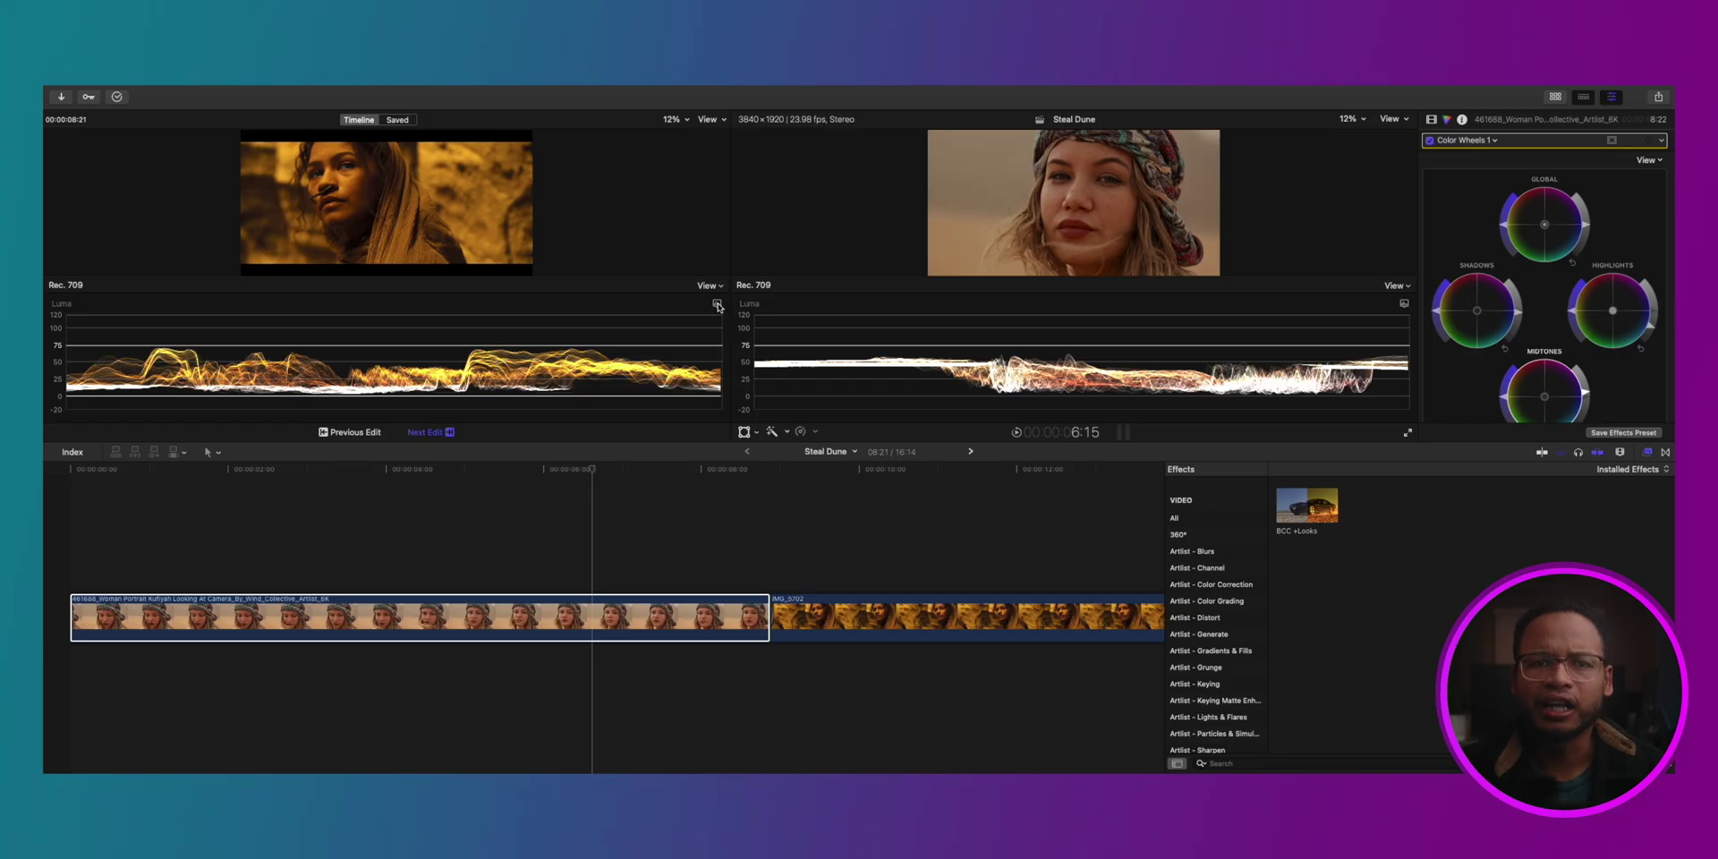
Switch the waveform scopes of both the reference frame and the graded clip to RGB Overlay
click(716, 304)
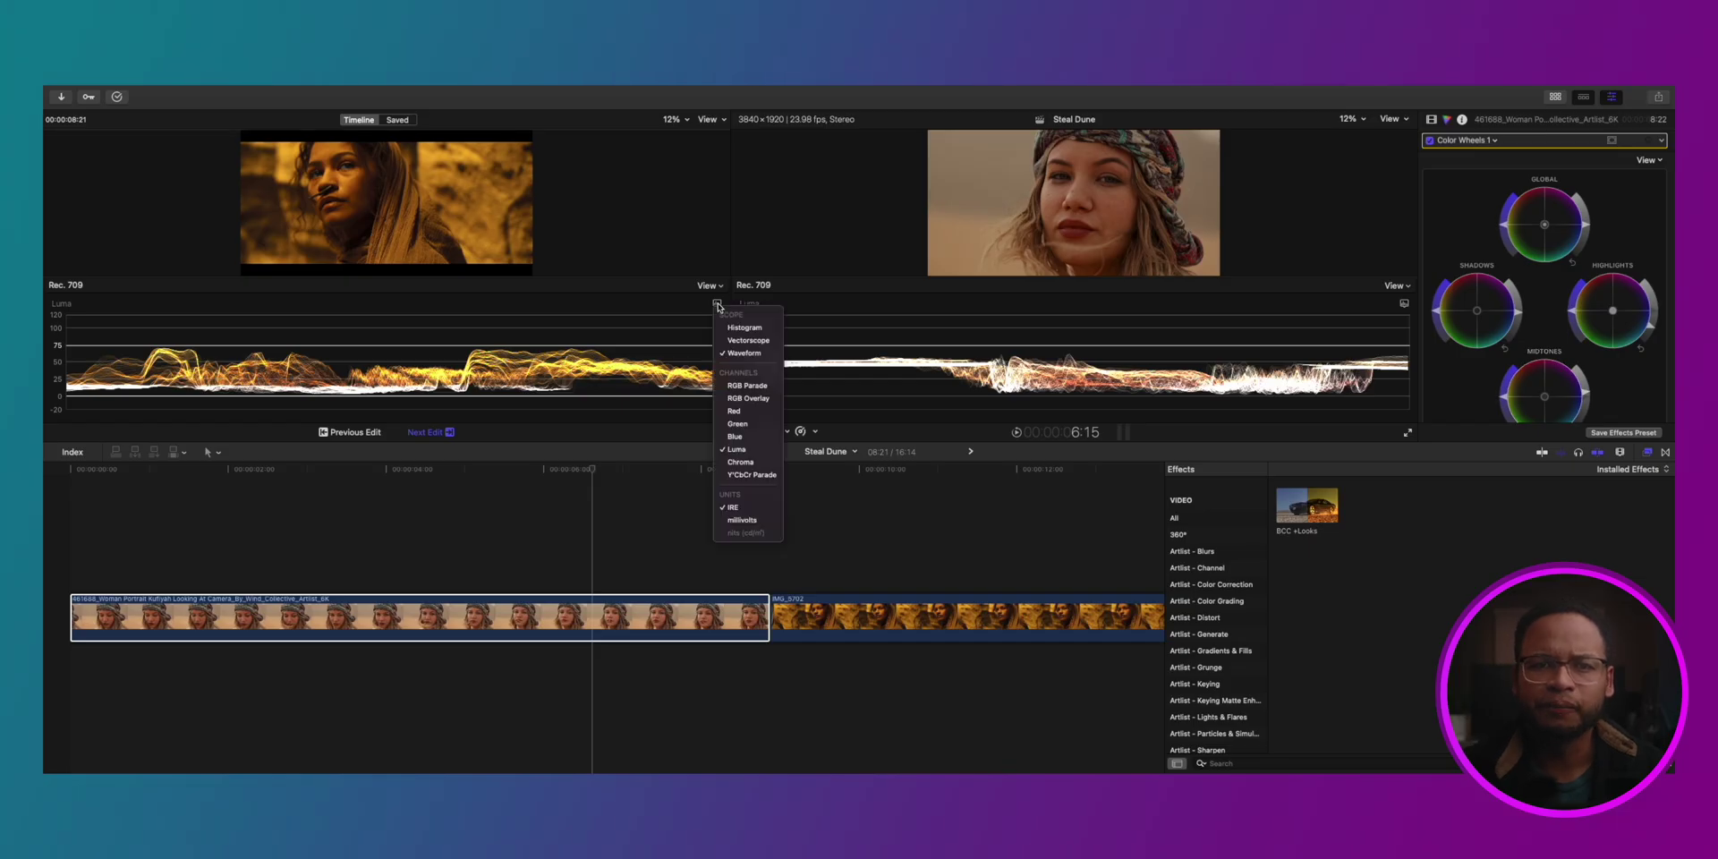
click(756, 399)
click(1403, 303)
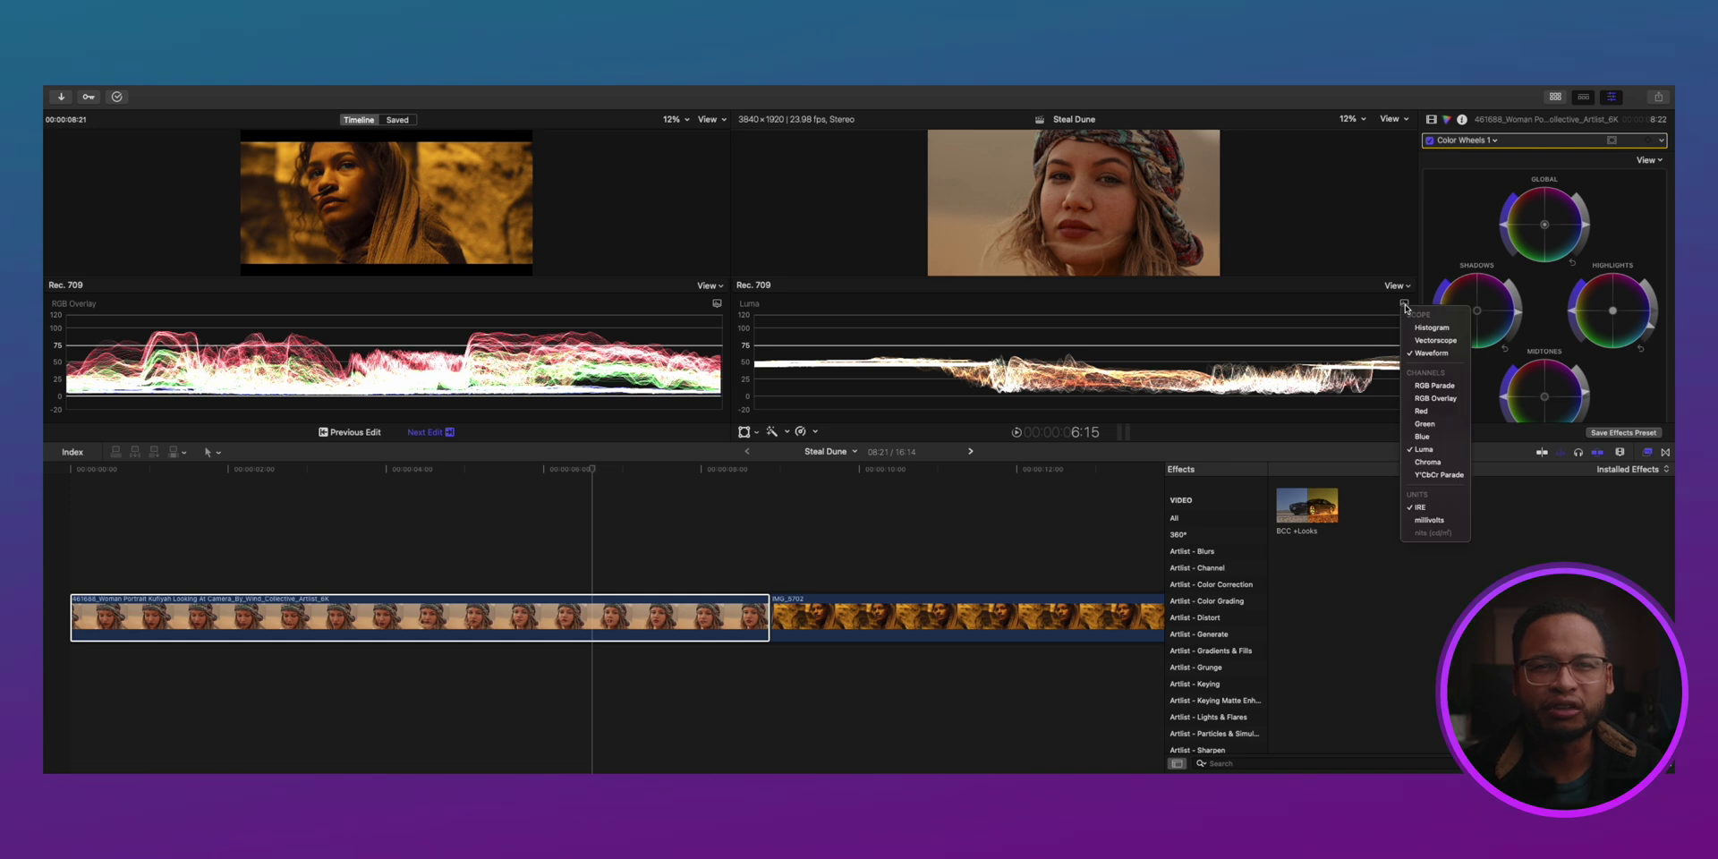
click(1430, 399)
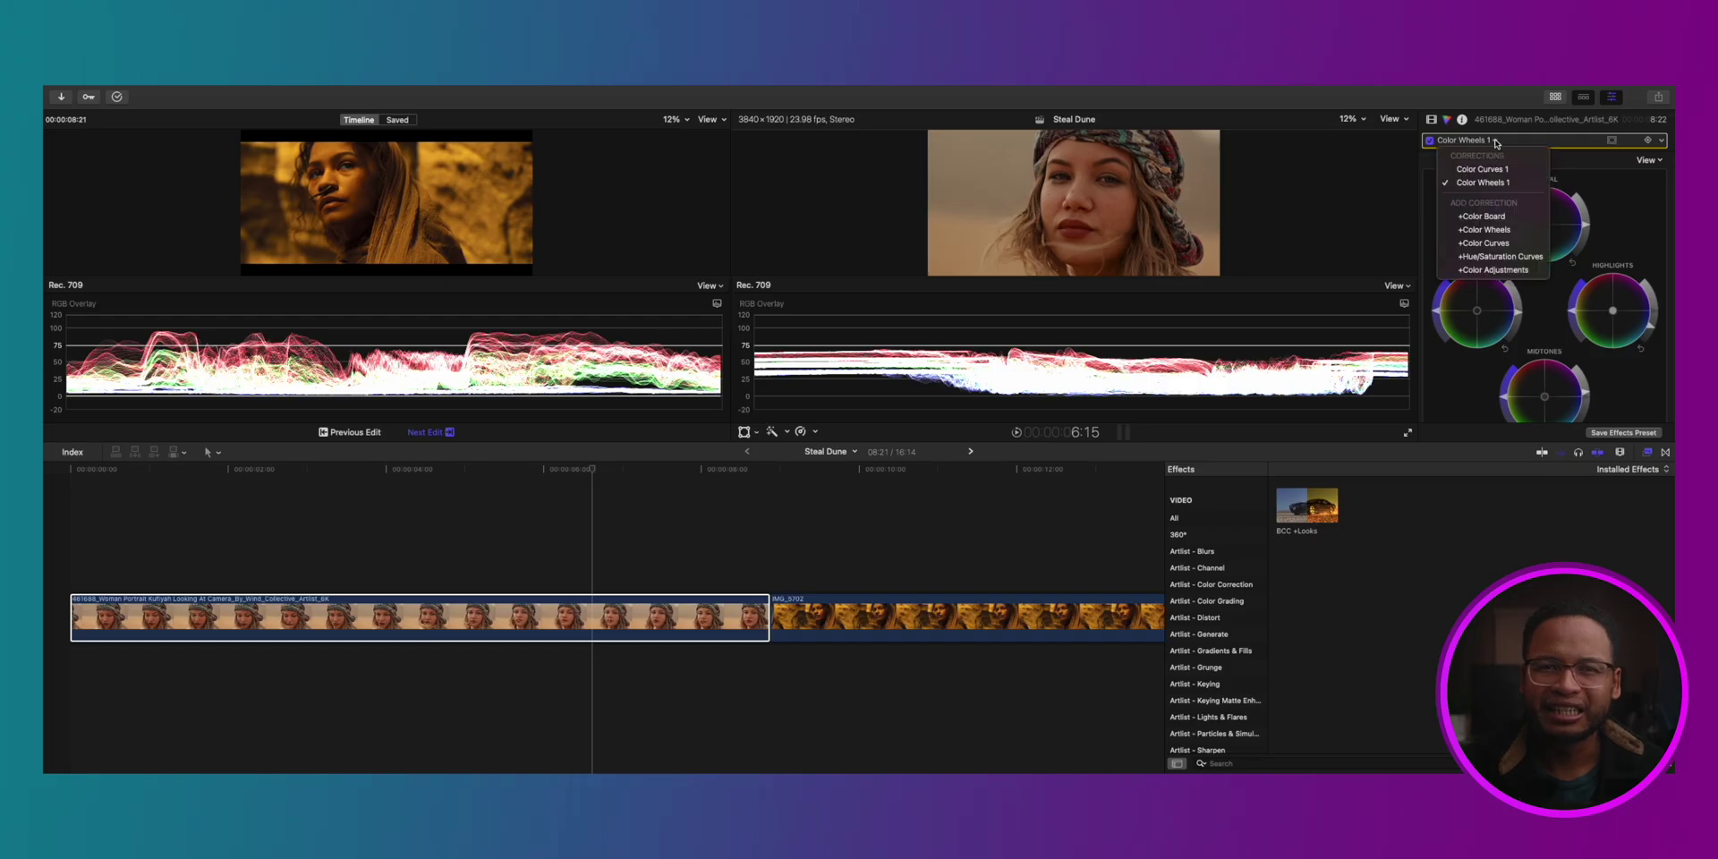
Add a second Color Wheels correction and shift the shadows toward yellow, the midtones toward green and the highlights toward red
click(1441, 228)
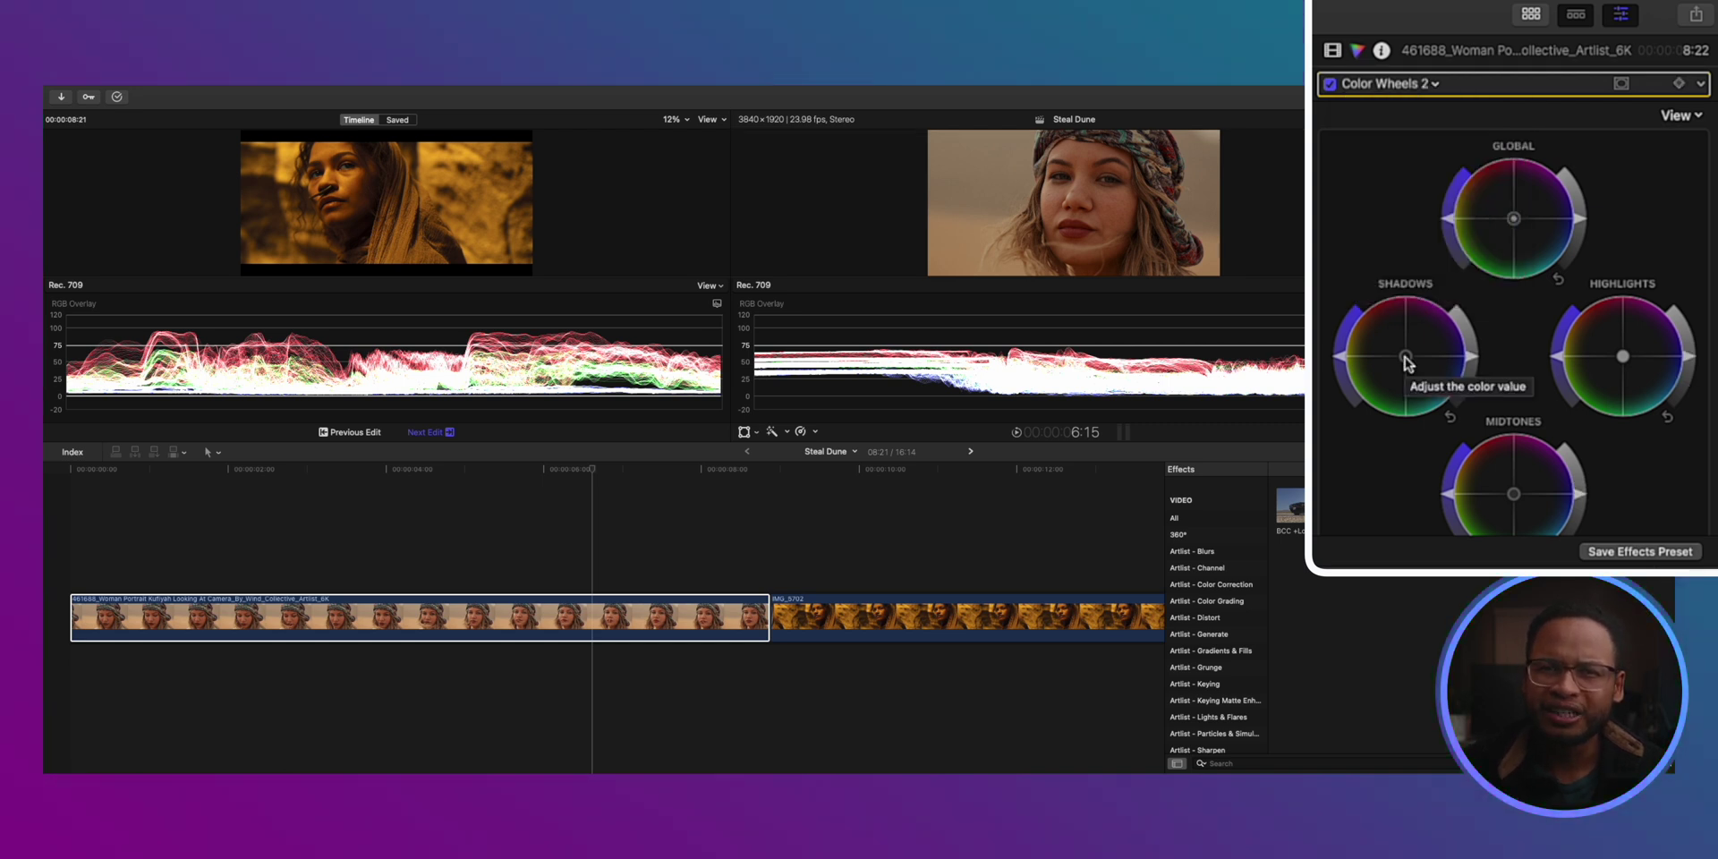
mouse_move(1405, 356)
mouse_down()
mouse_move(1366, 347)
mouse_move(1435, 384)
mouse_move(1471, 440)
mouse_move(1374, 346)
mouse_up()
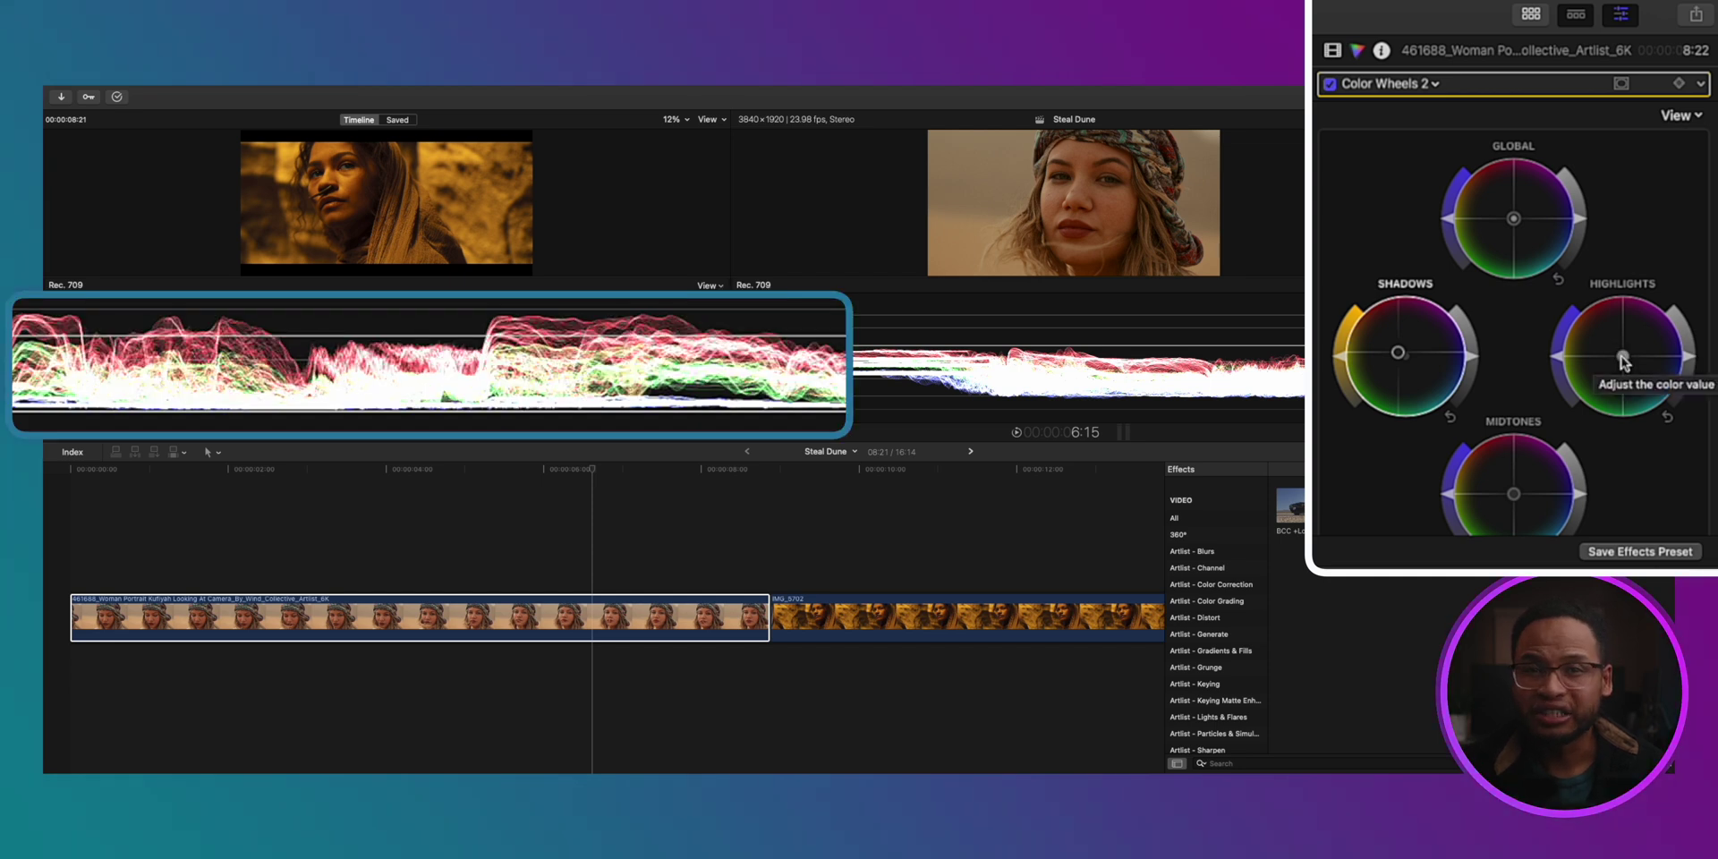
drag(1516, 491, 1477, 517)
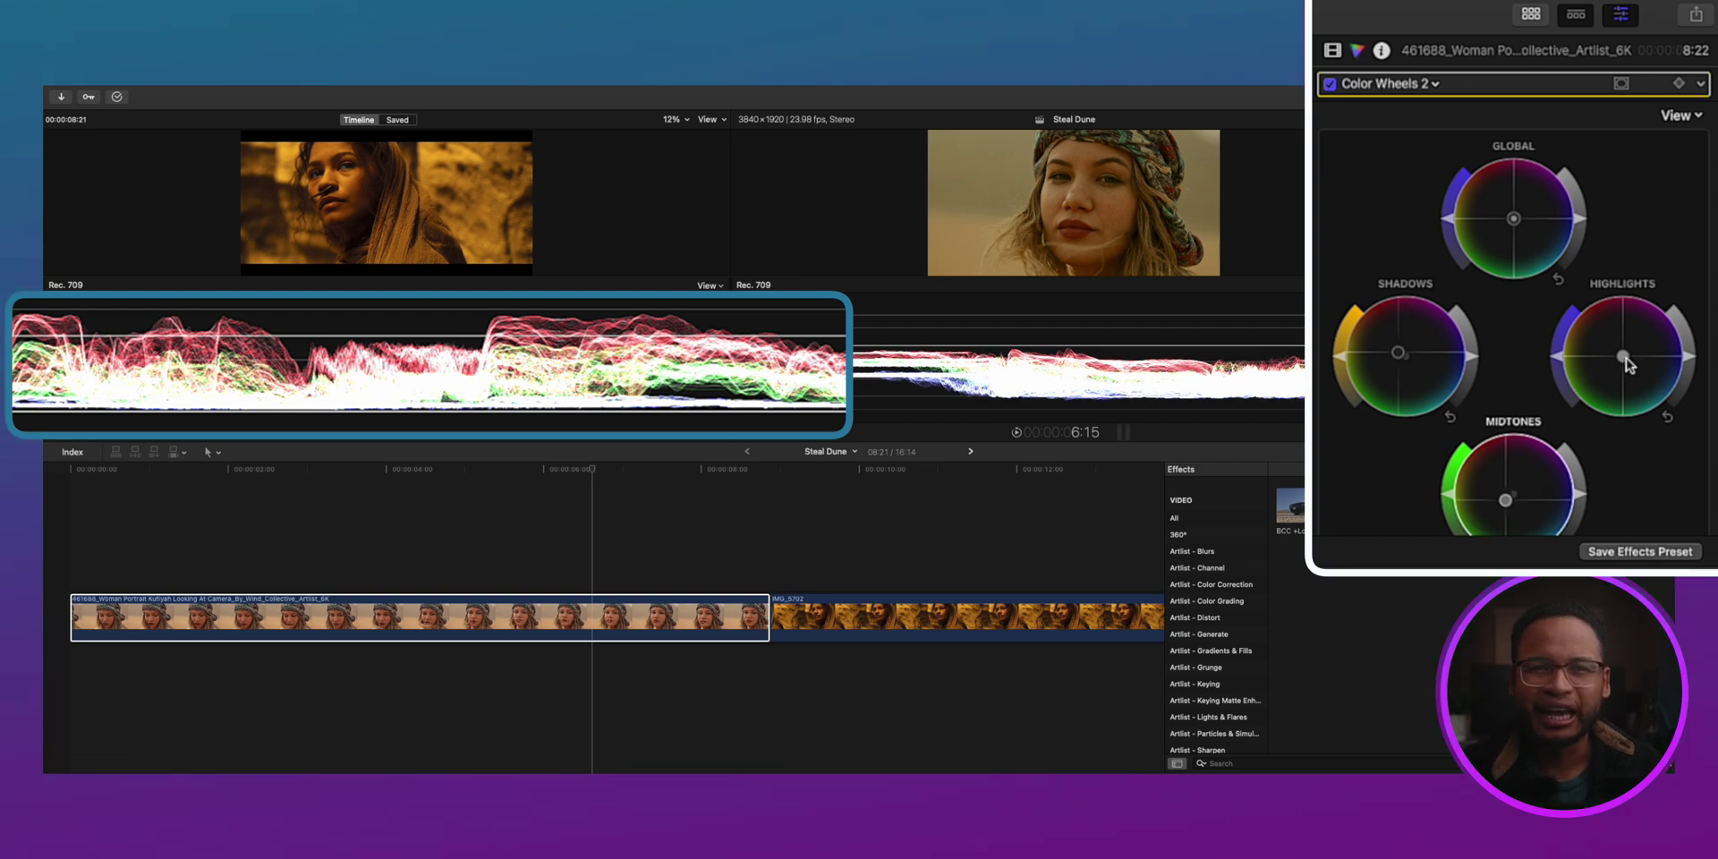
drag(1624, 358, 1616, 313)
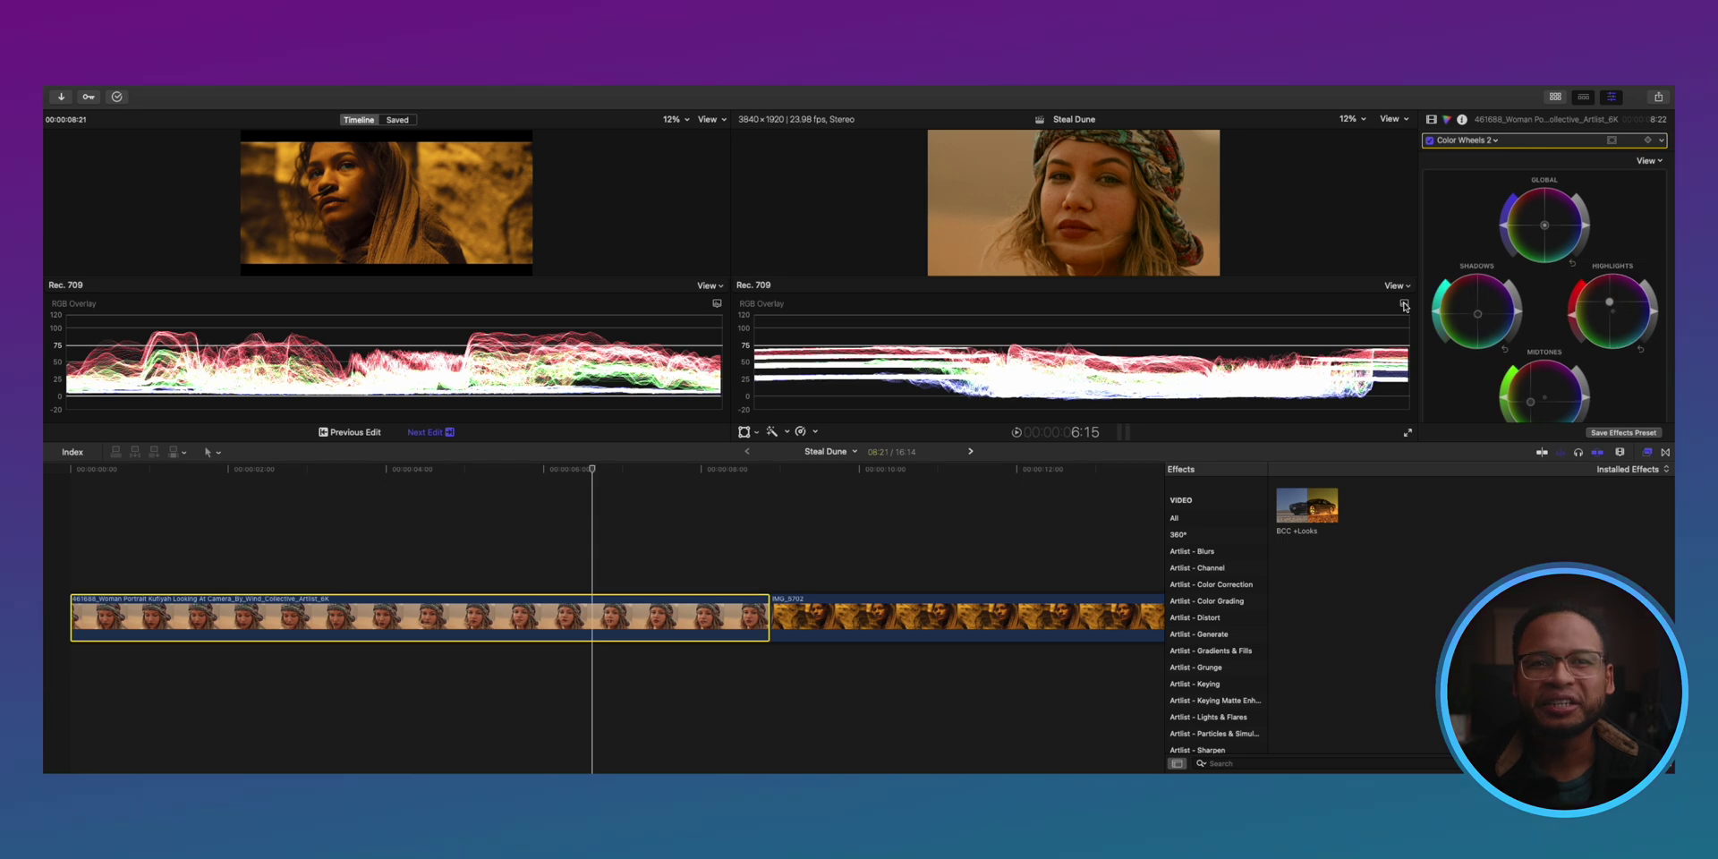
Switch the waveform scopes of both the graded clip and the reference frame to RGB Parade
click(1404, 306)
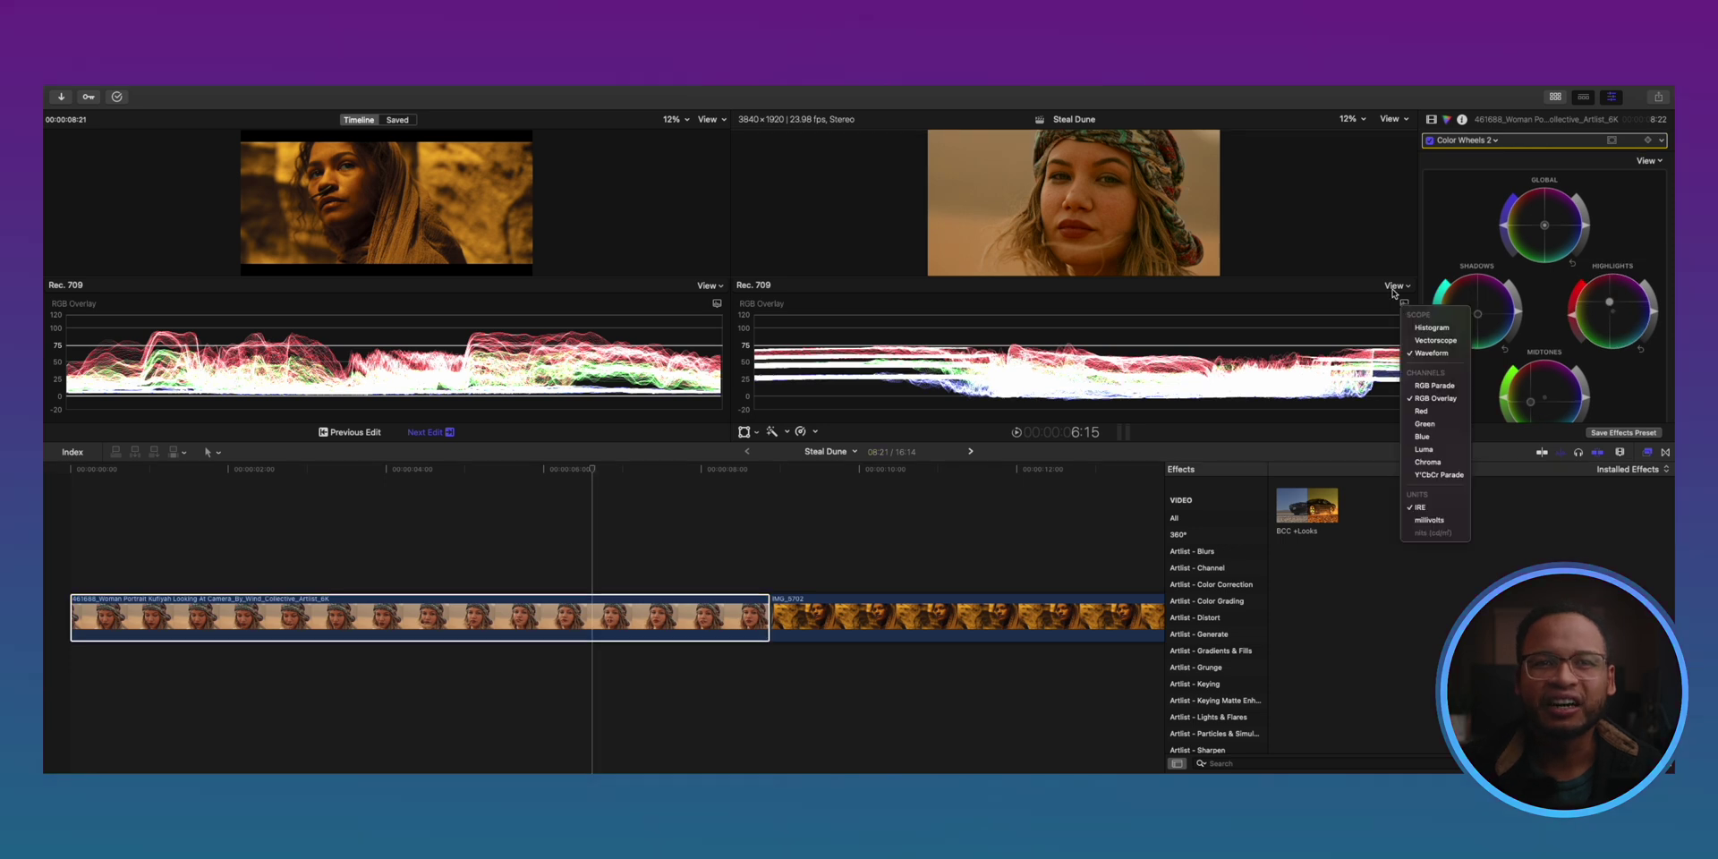
click(1432, 385)
click(716, 306)
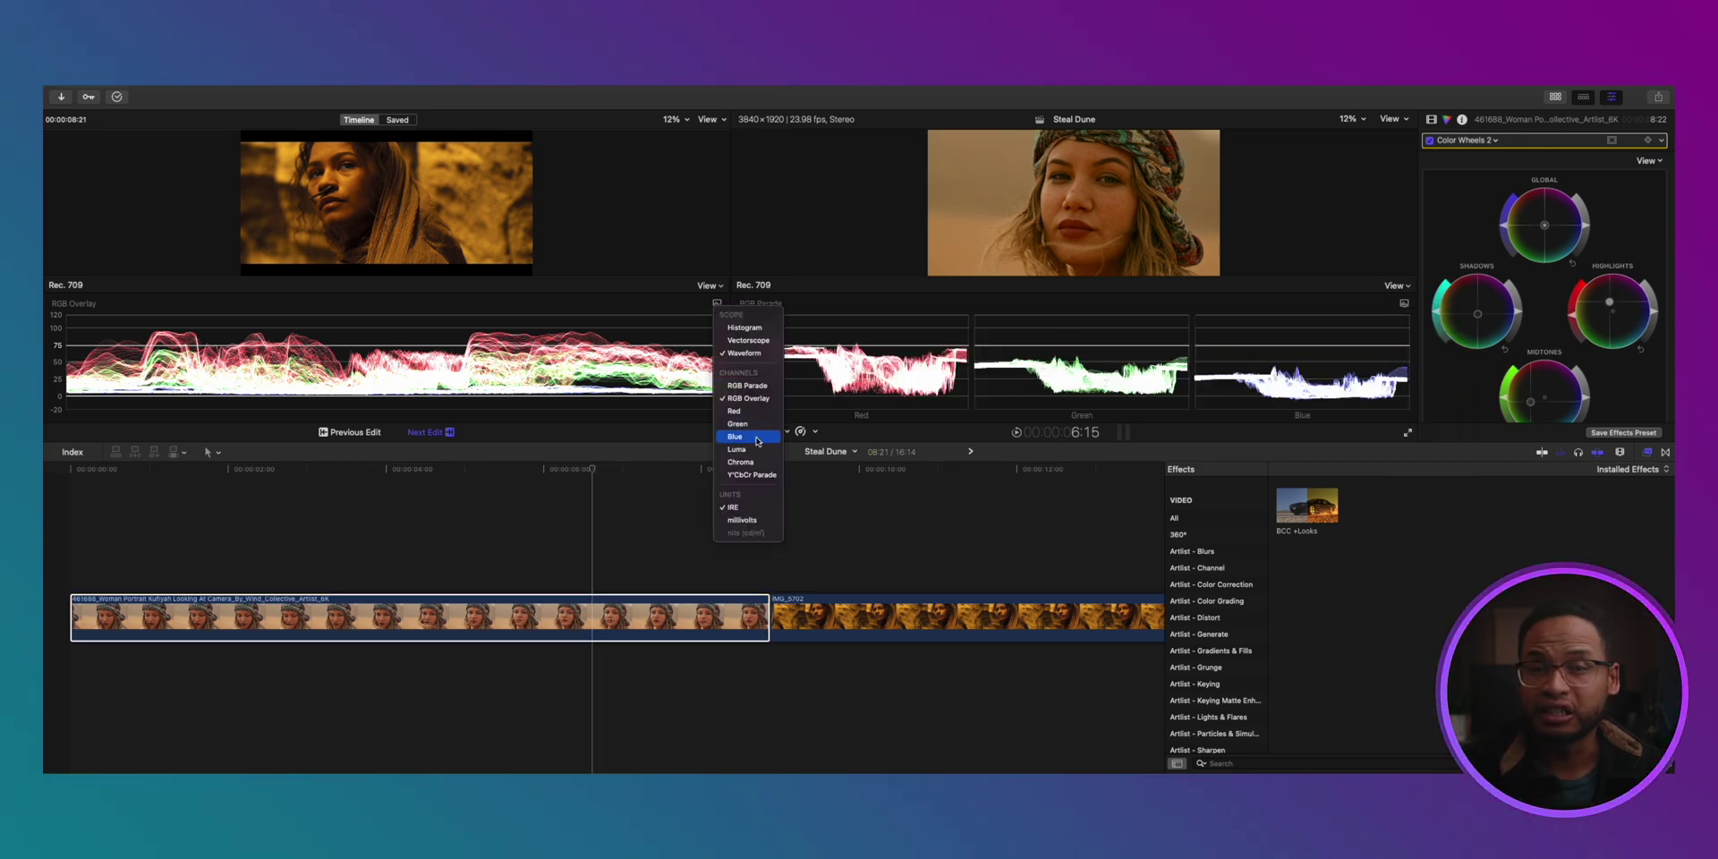
click(747, 387)
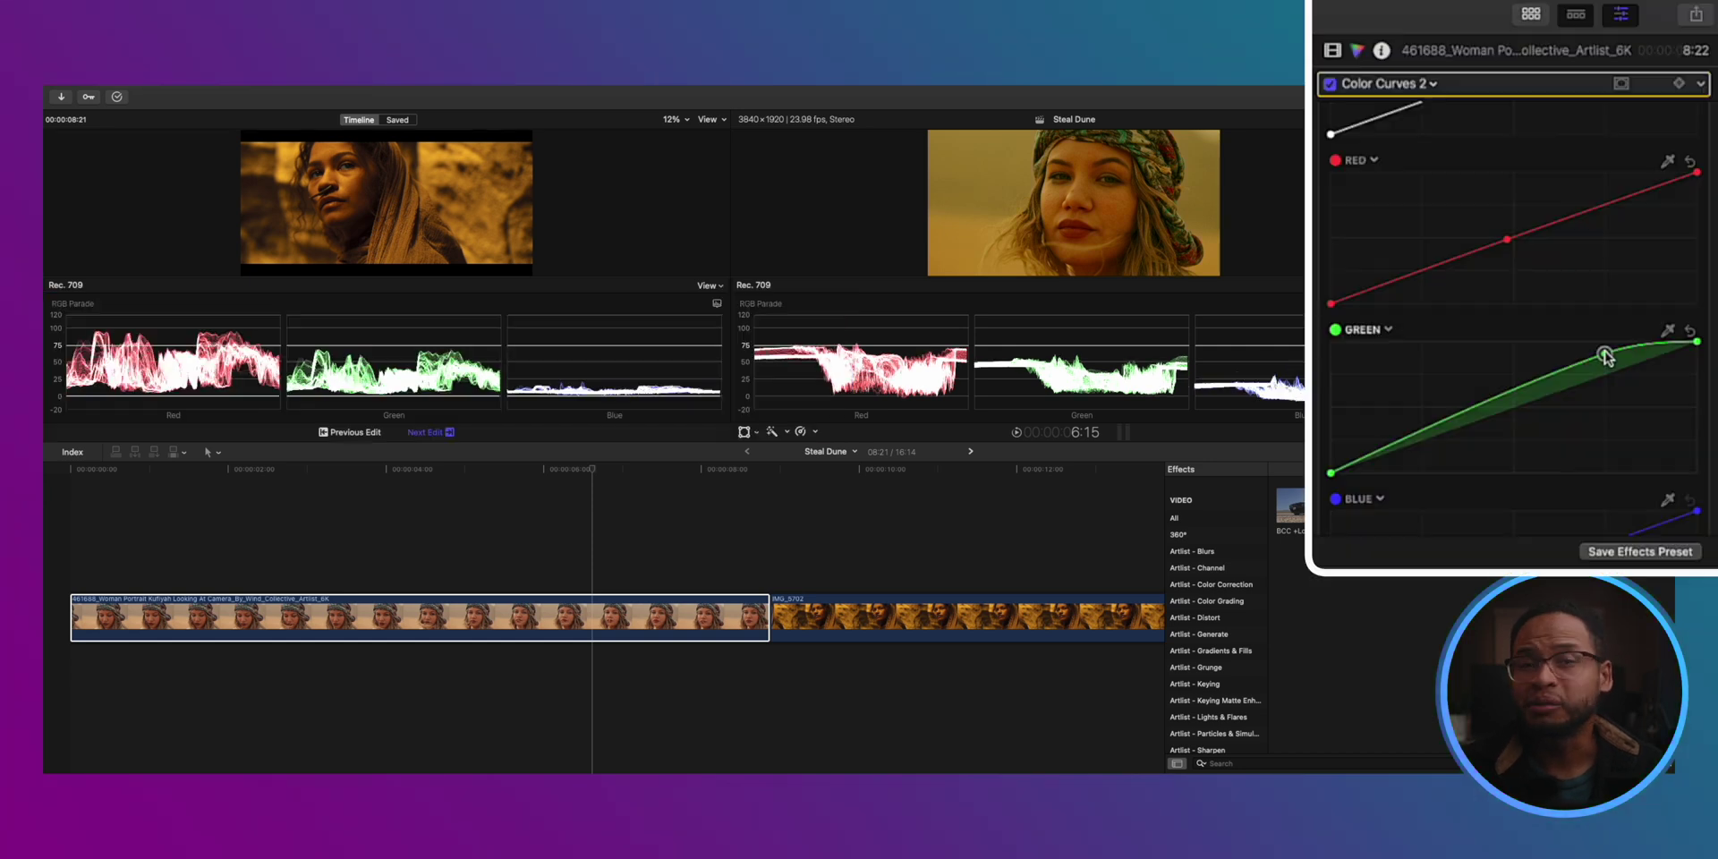
Raise the green curve of Color Curves 2 with a midtone and a highlight point, and lift the red curve's highlights slightly
drag(1601, 307, 1600, 315)
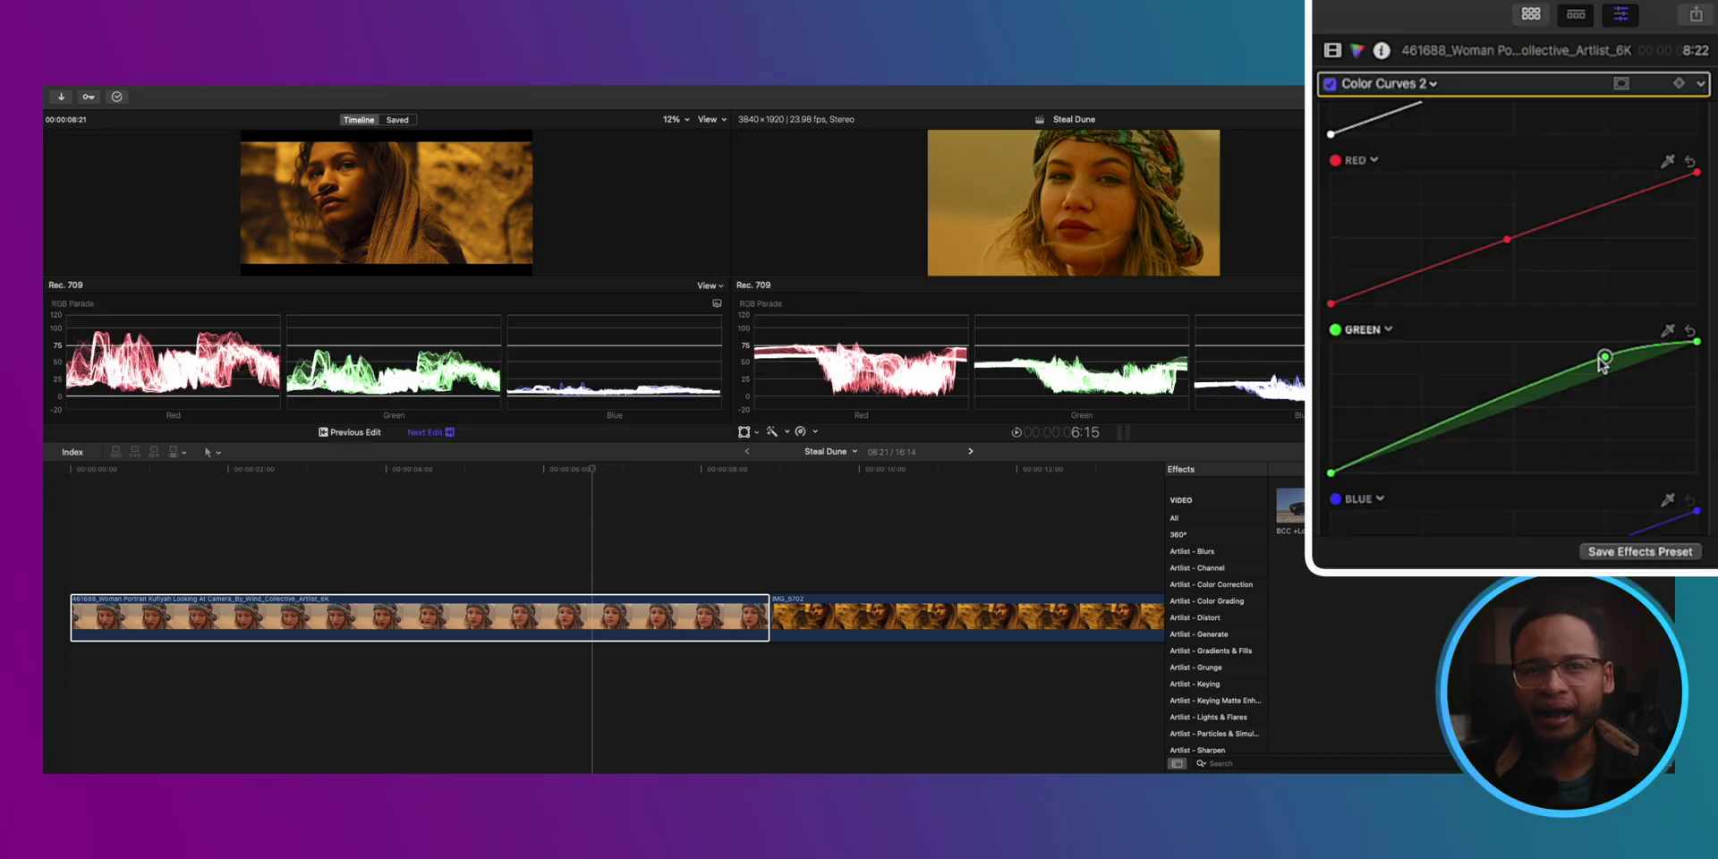
click(1481, 416)
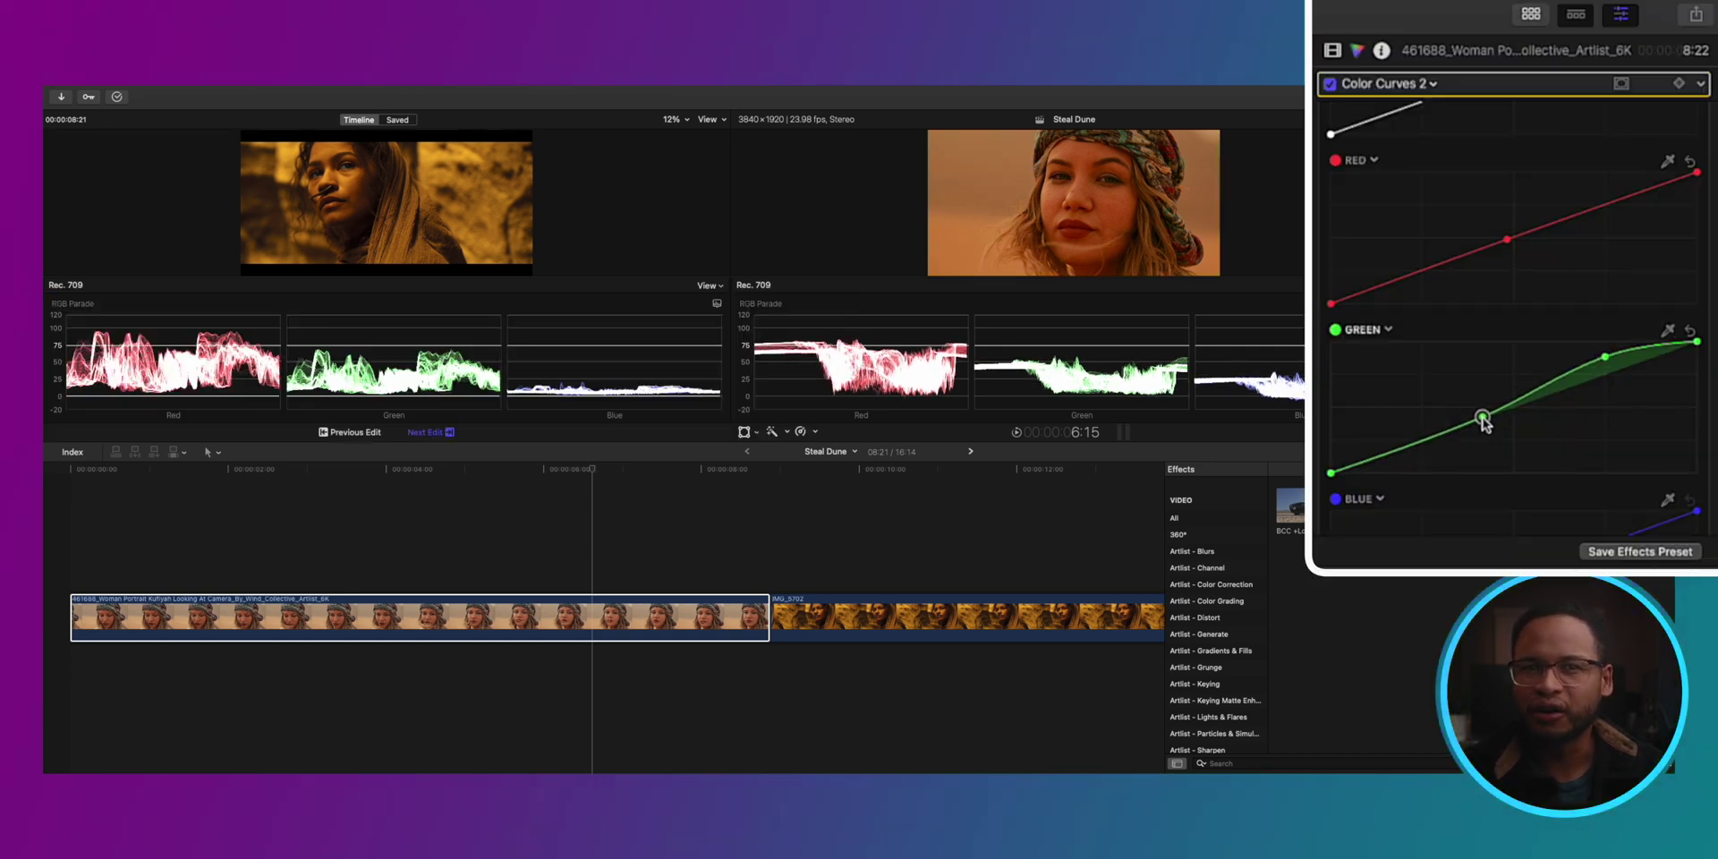
drag(1481, 416, 1484, 404)
drag(1605, 357, 1607, 371)
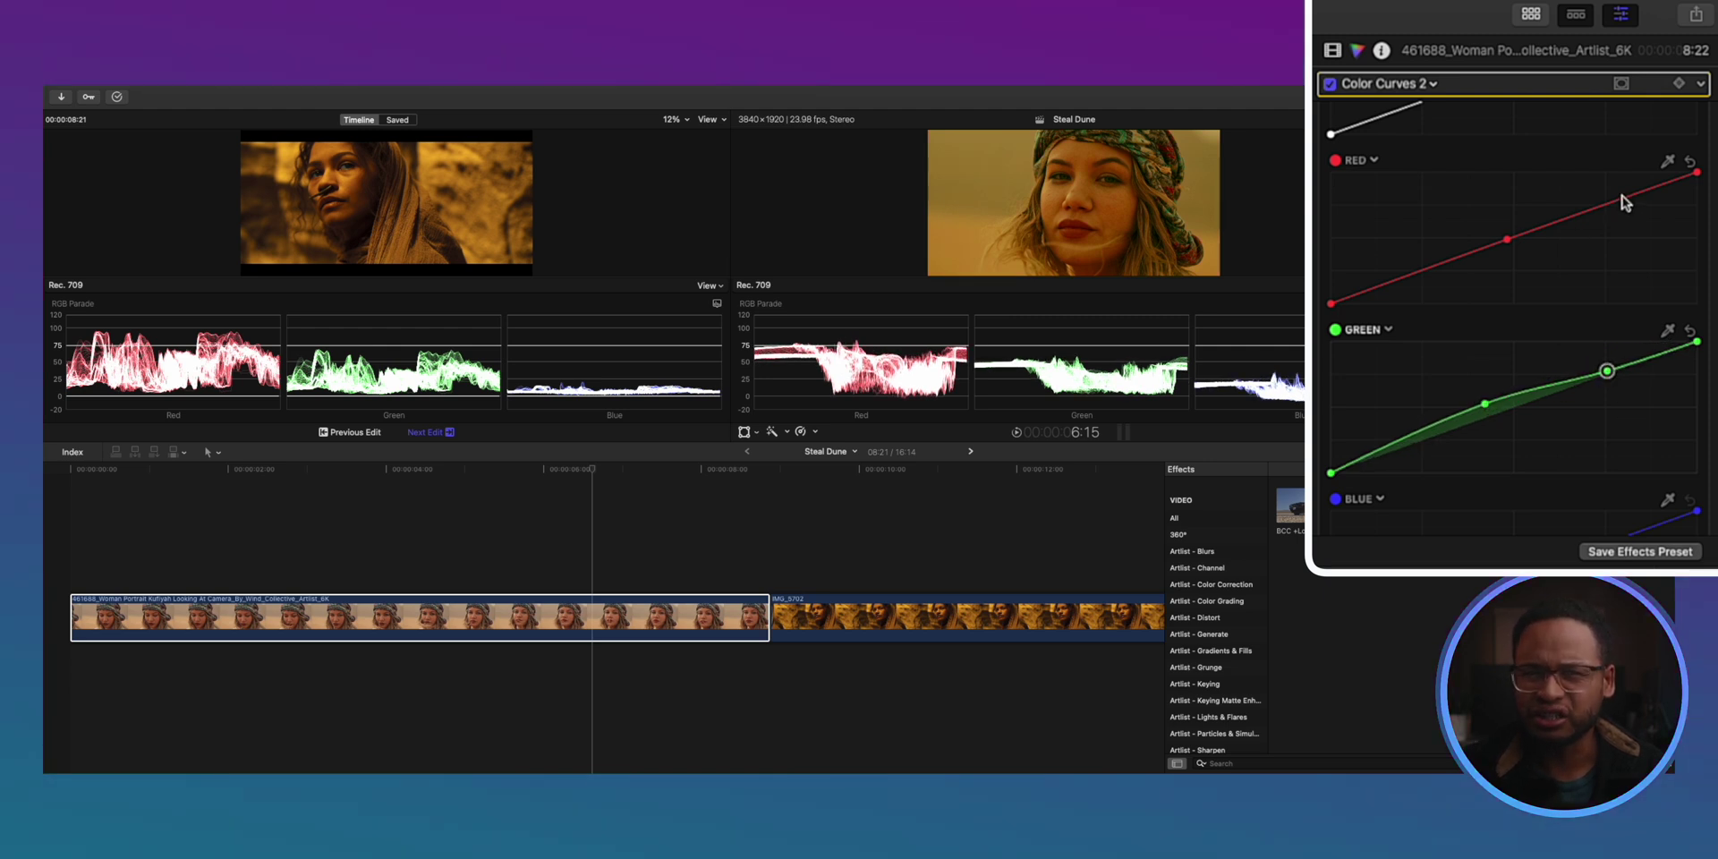
drag(1617, 200, 1617, 192)
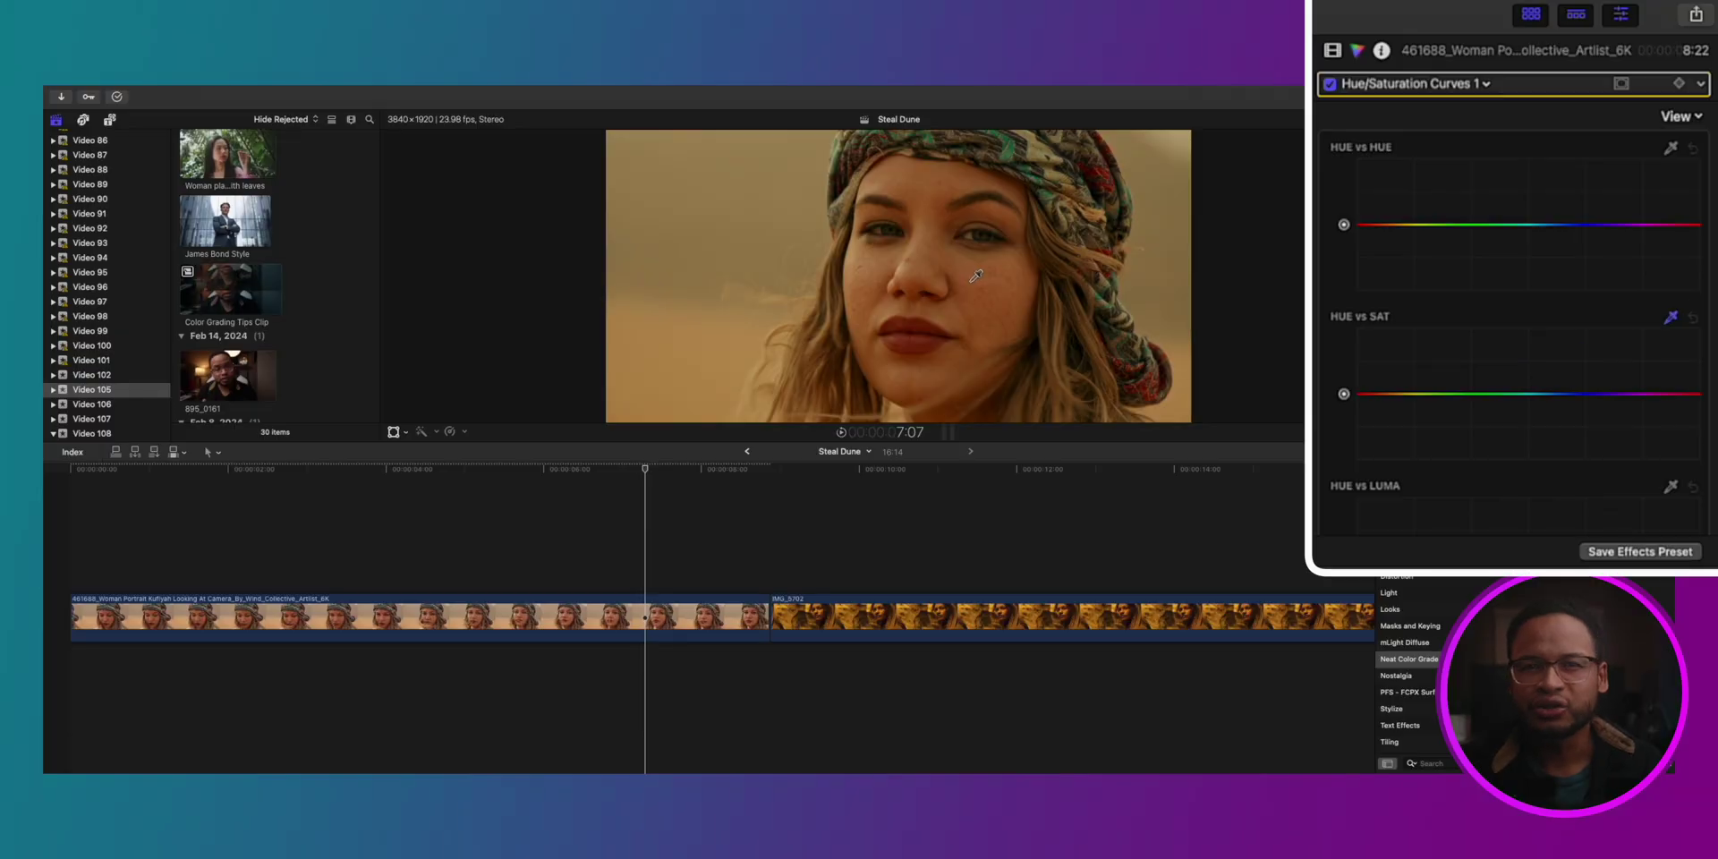
Sample the woman's skin tone on the Hue vs Sat curve and pull down the saturation of the yellows, greens and blues
click(975, 275)
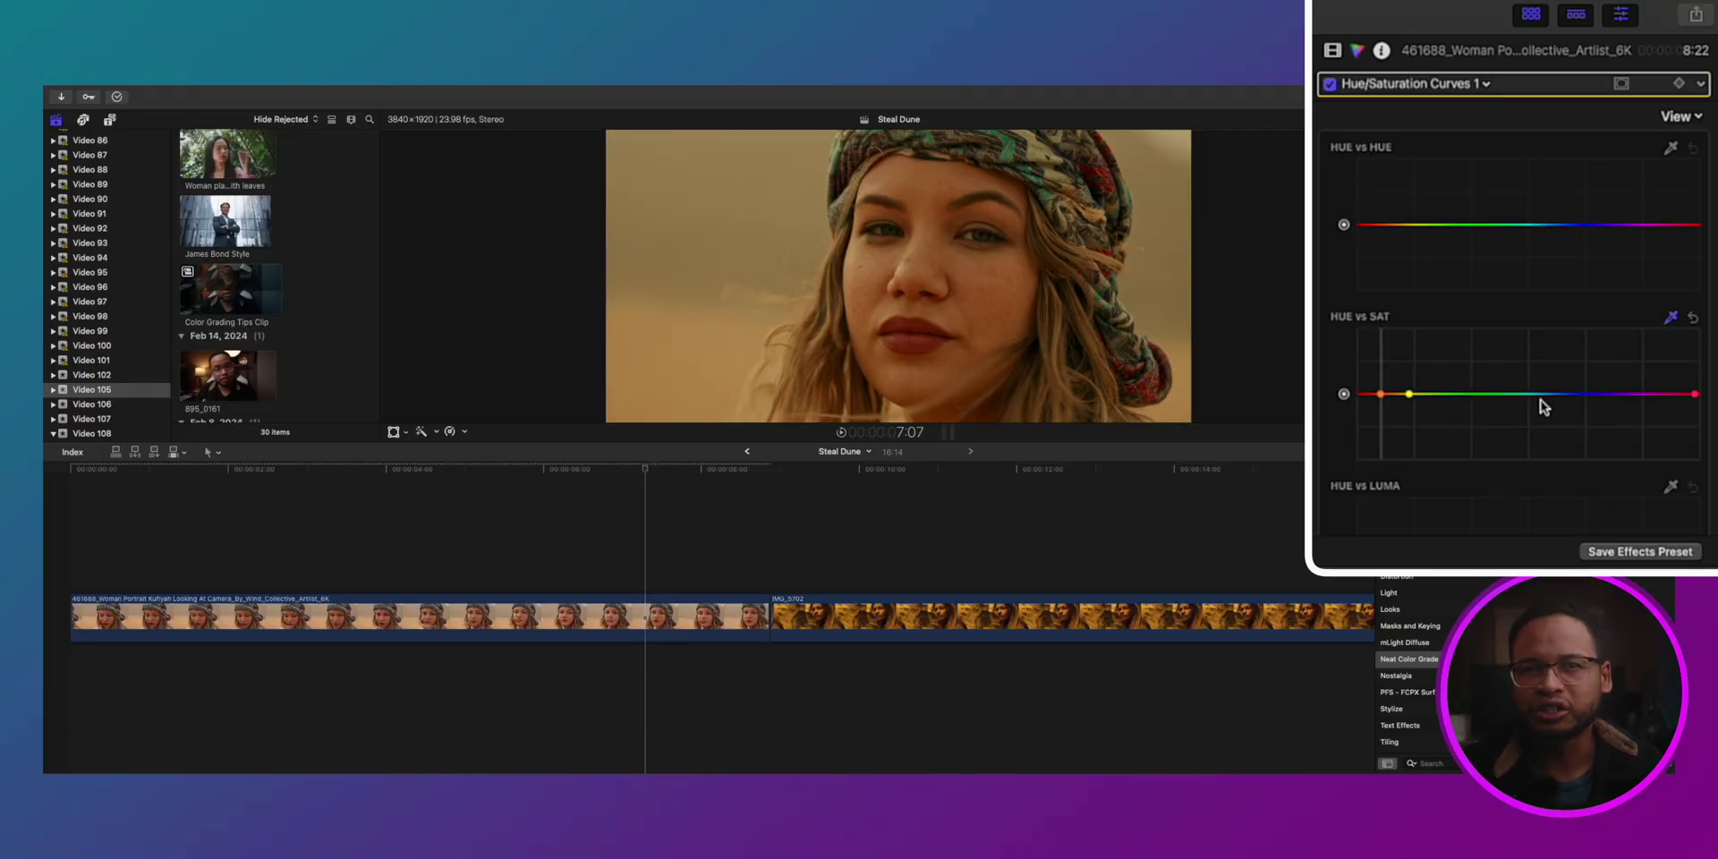
drag(1411, 401, 1576, 460)
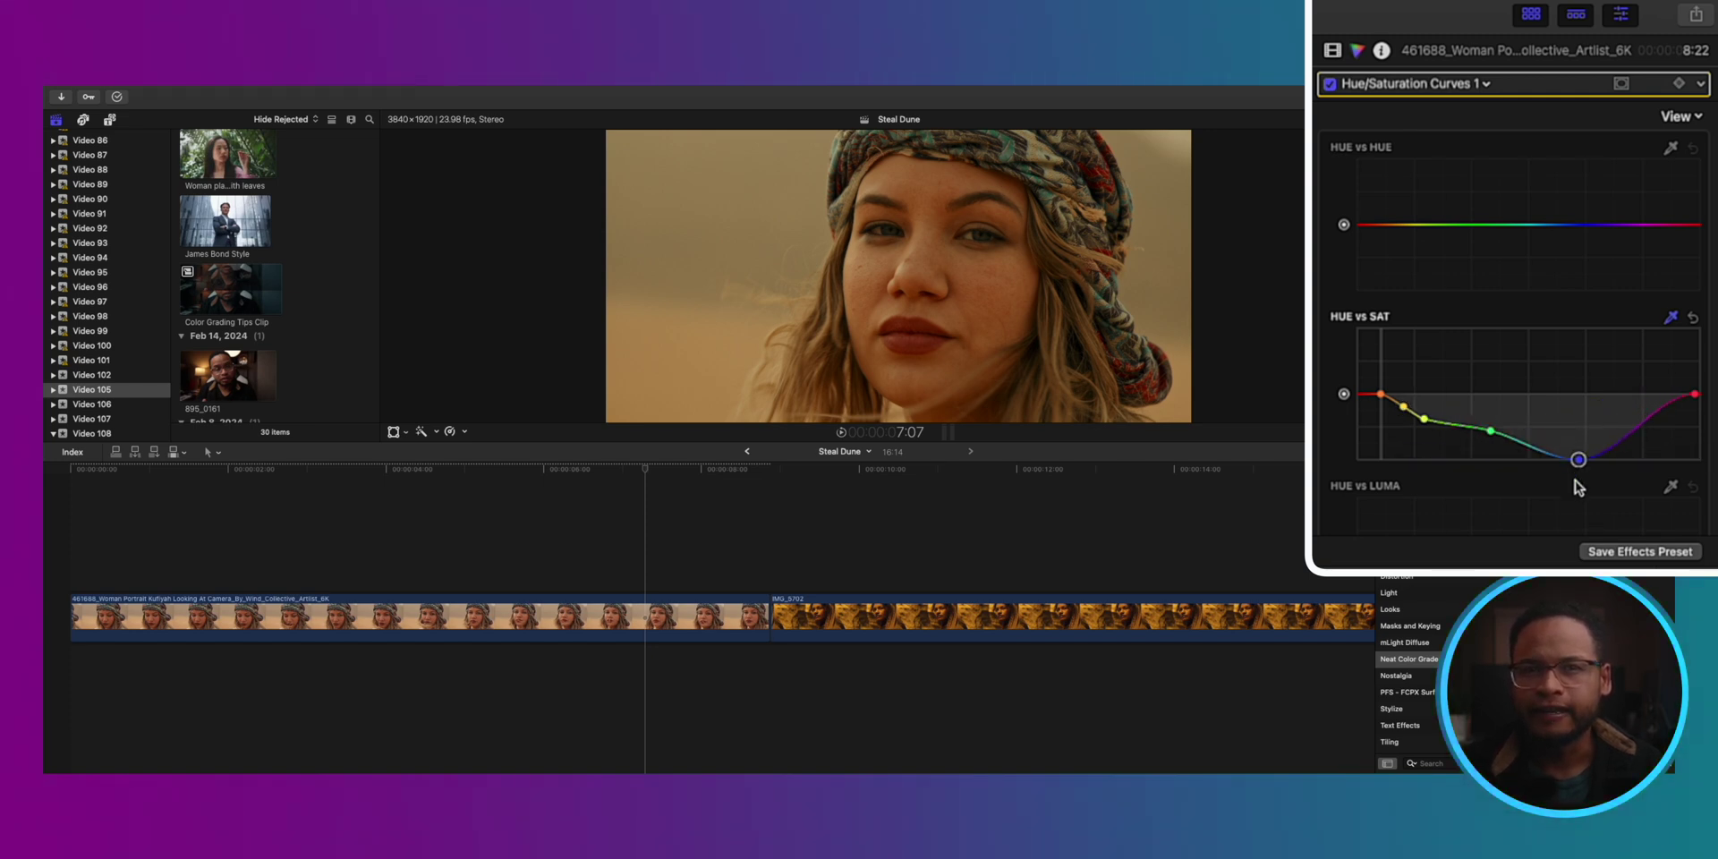
Reduce saturation in the darkest and brightest tones on the Luma vs Sat curve, anchoring the midrange with two control points
scroll(1583, 286, down, 5)
scroll(1586, 275, down, 1)
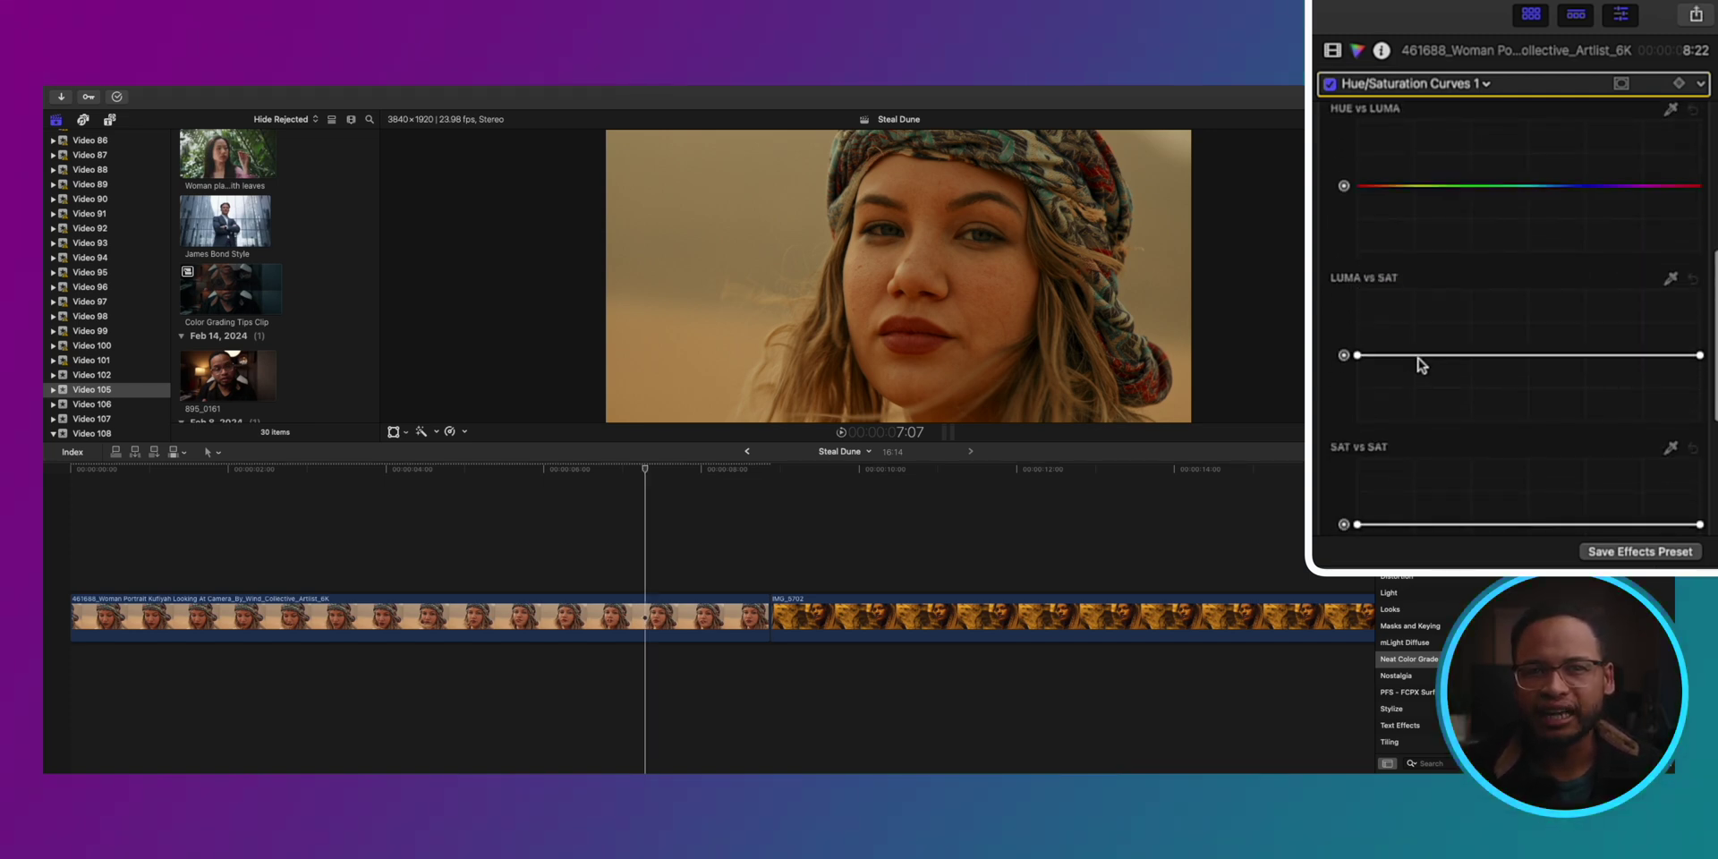
click(1419, 357)
drag(1357, 355, 1360, 420)
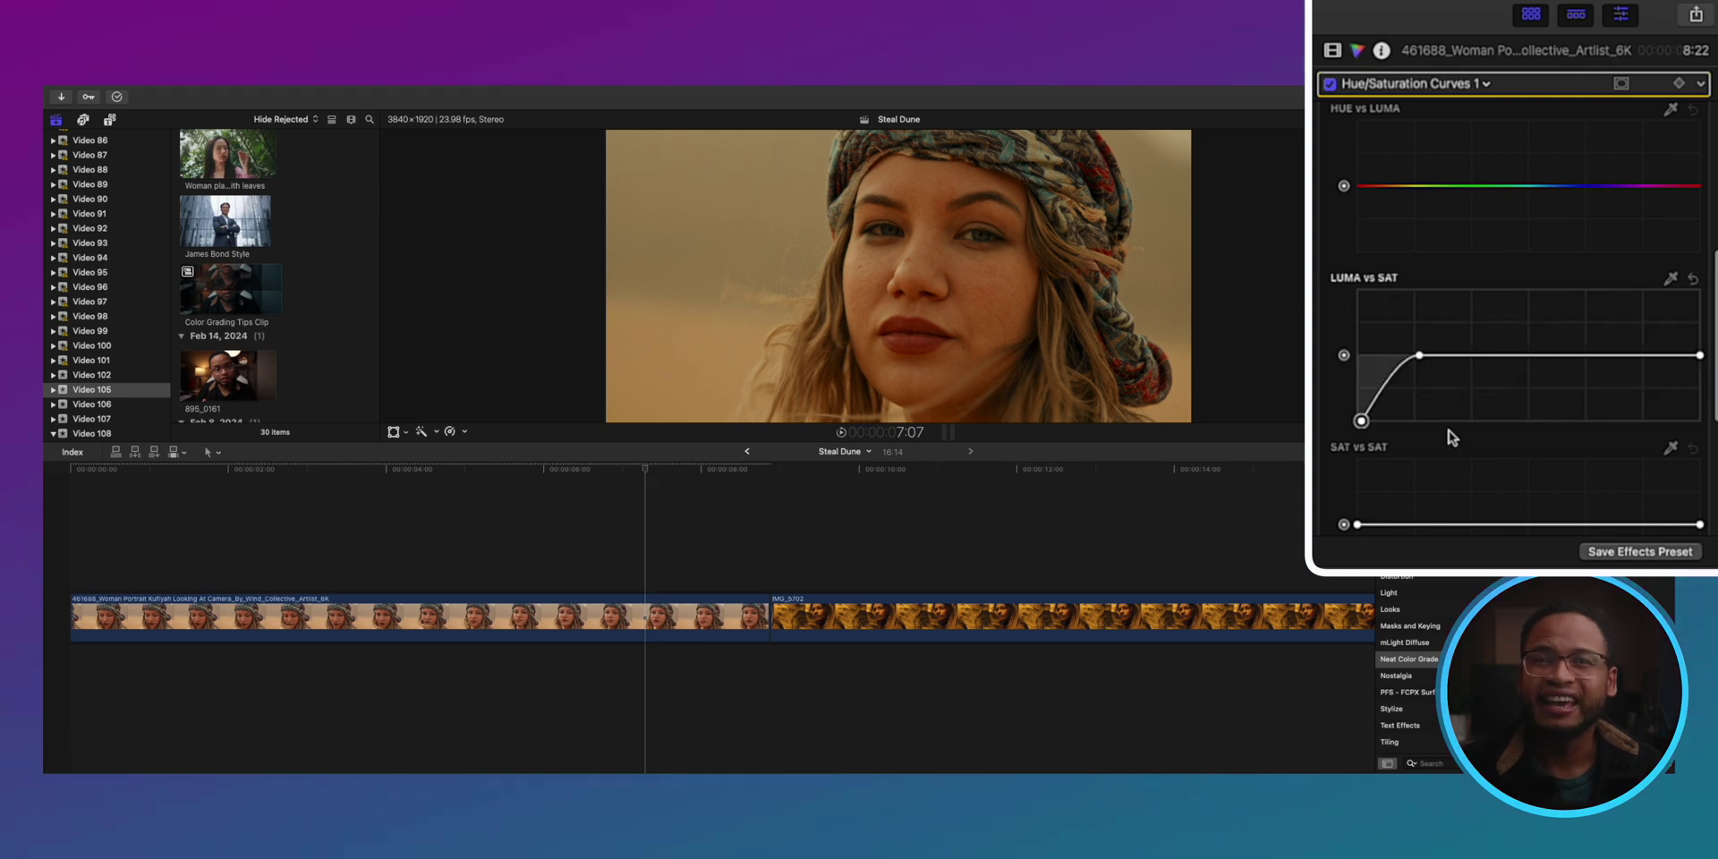
click(1646, 357)
drag(1699, 355, 1698, 420)
drag(1355, 423, 1358, 404)
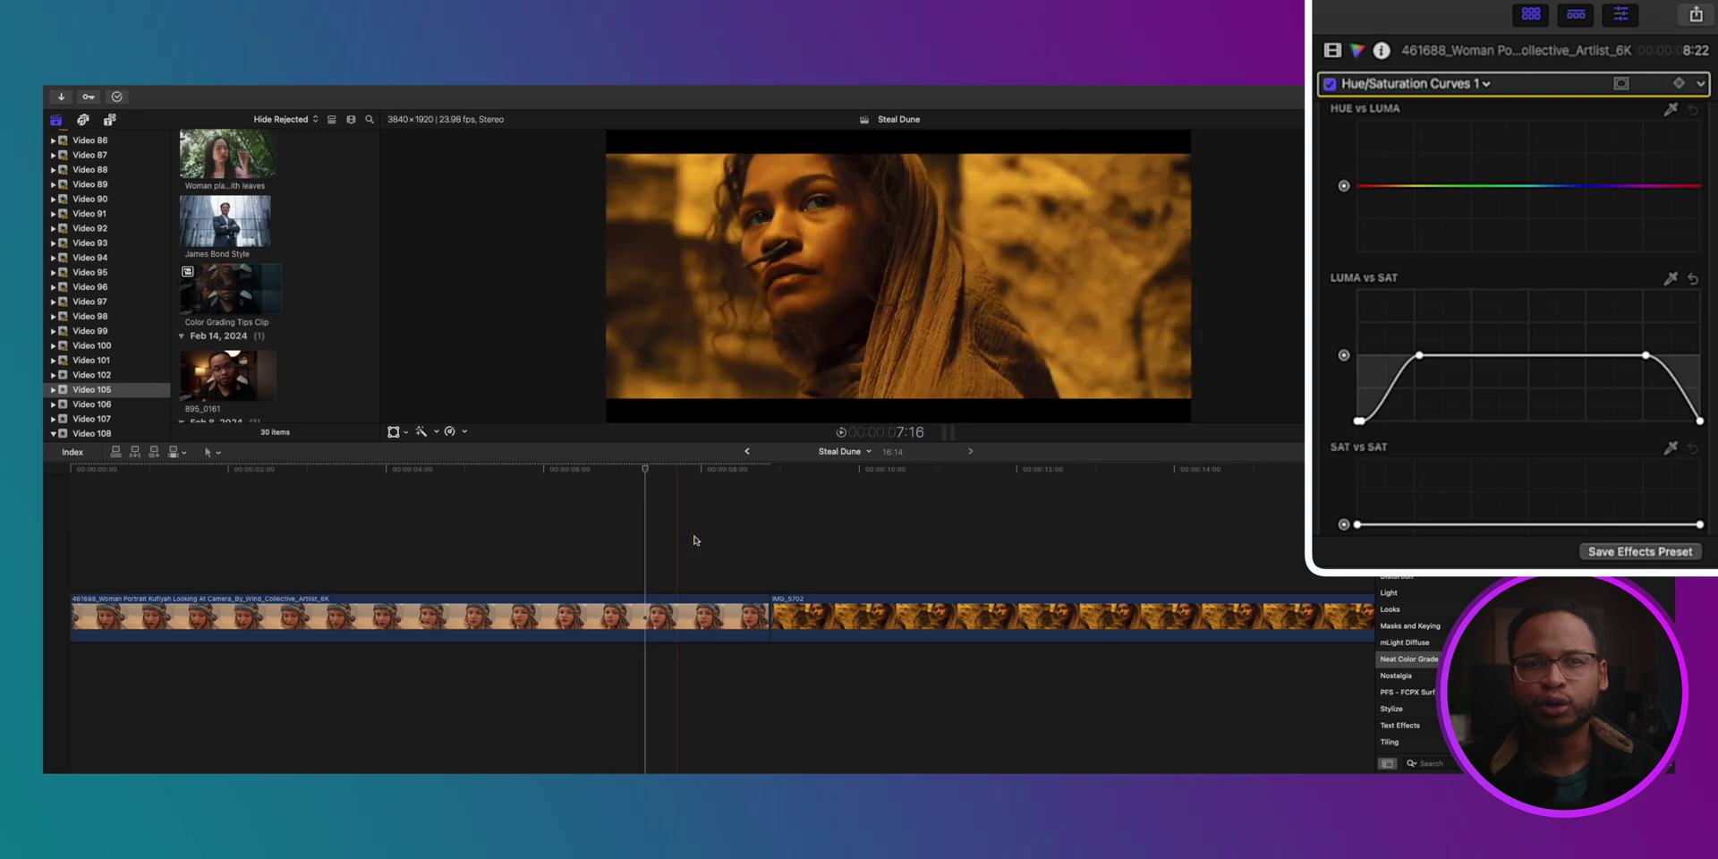
Compare the clip before and after grading by turning all its effects off and on twice
scroll(1332, 92, up, 2)
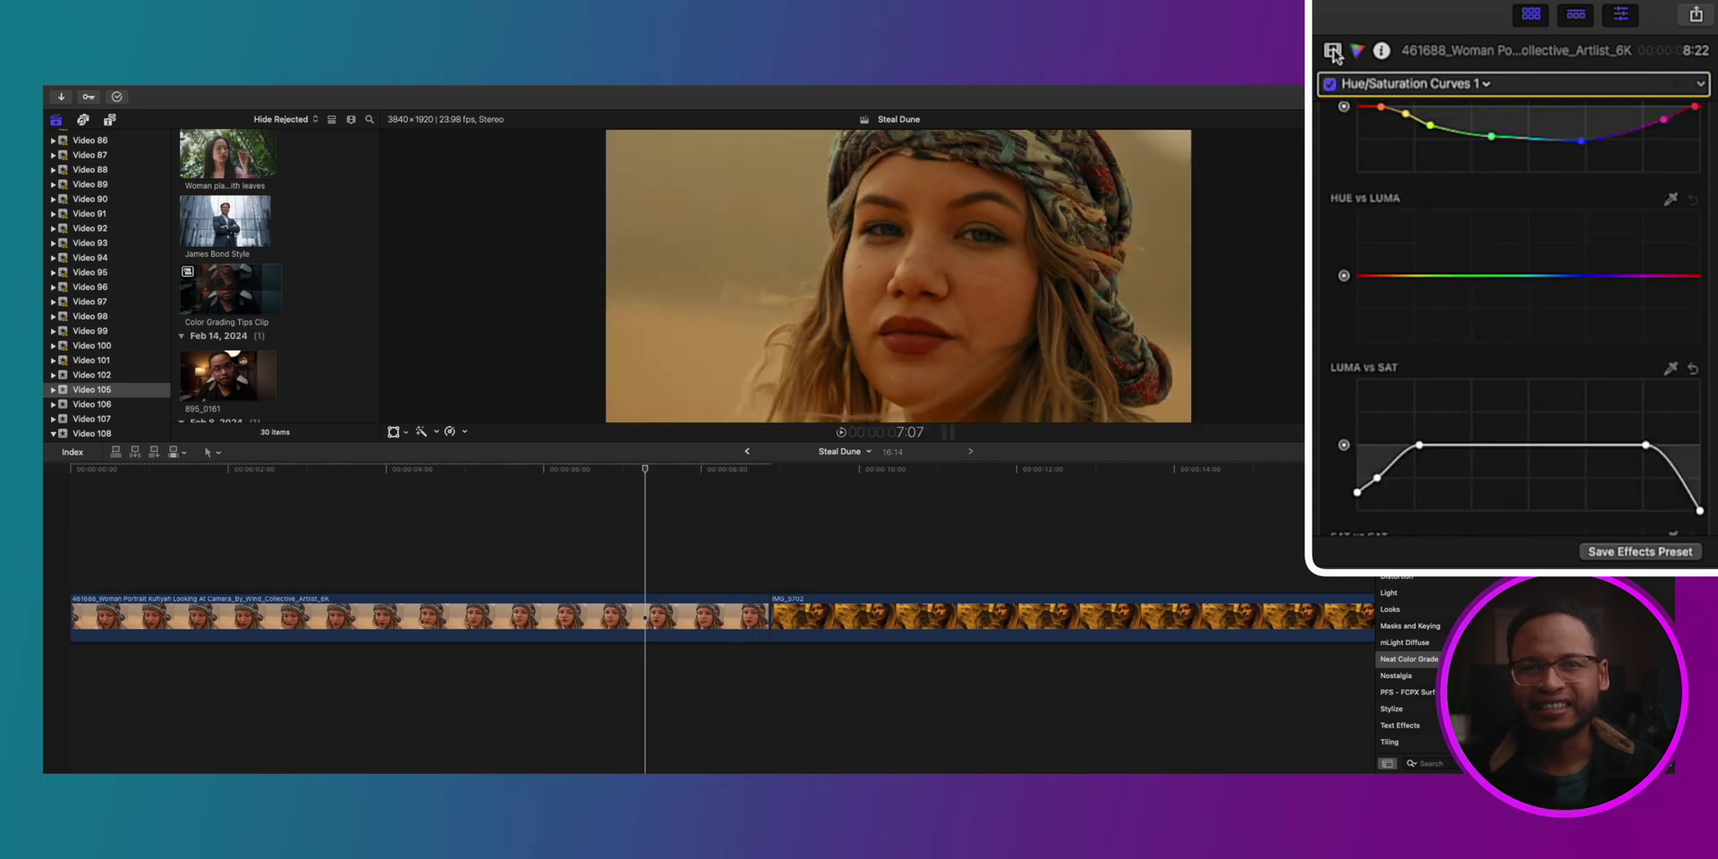
click(1332, 50)
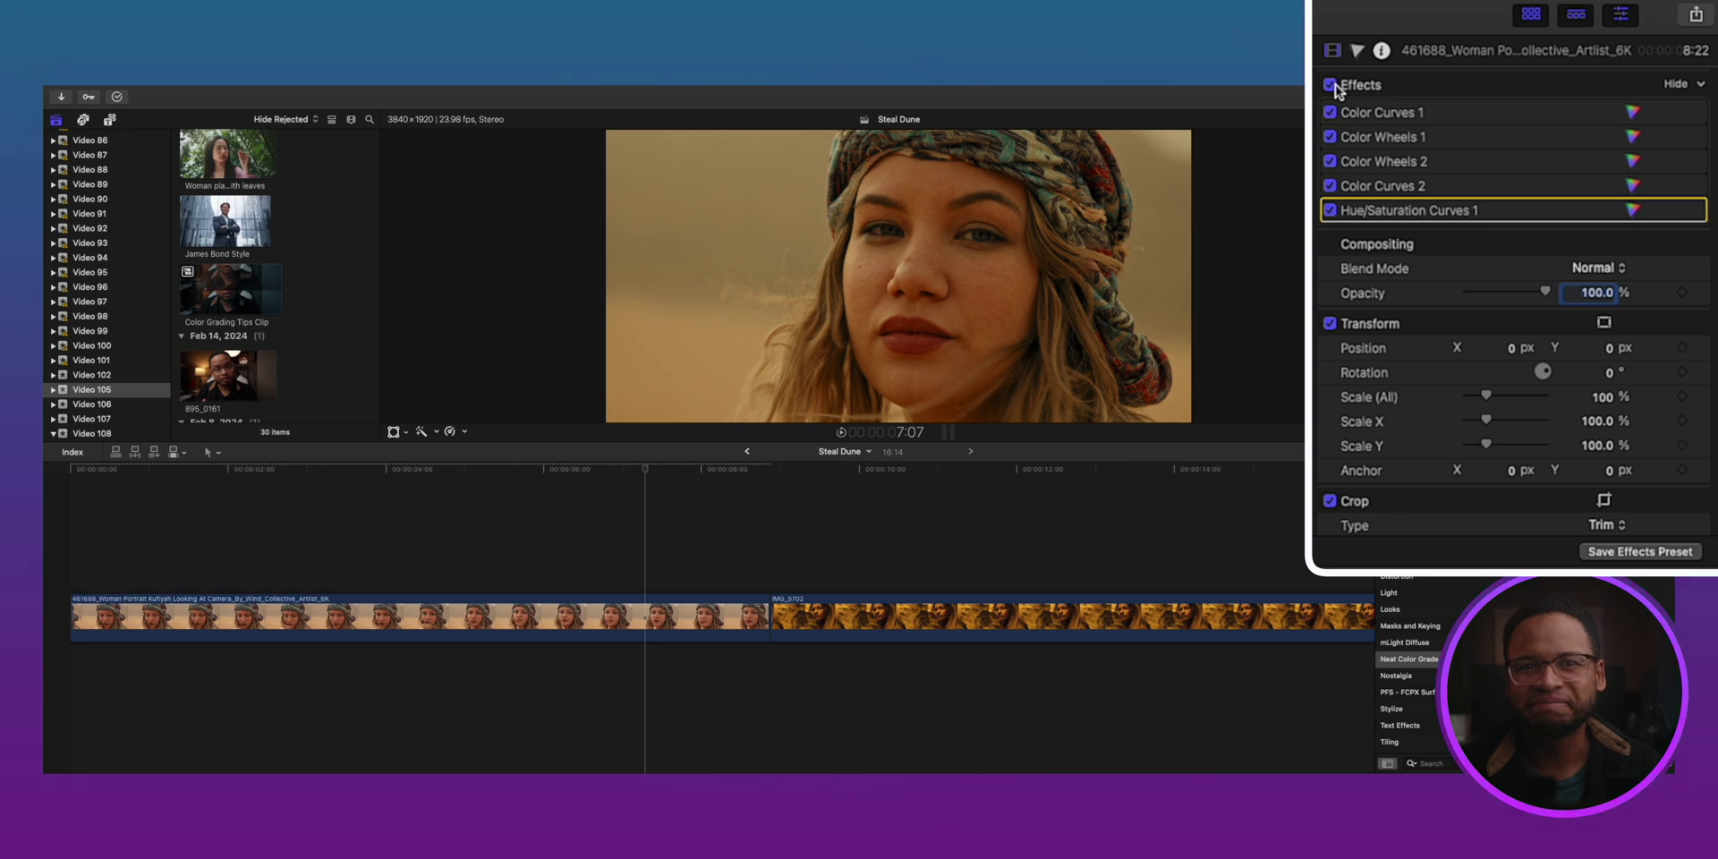
click(1430, 142)
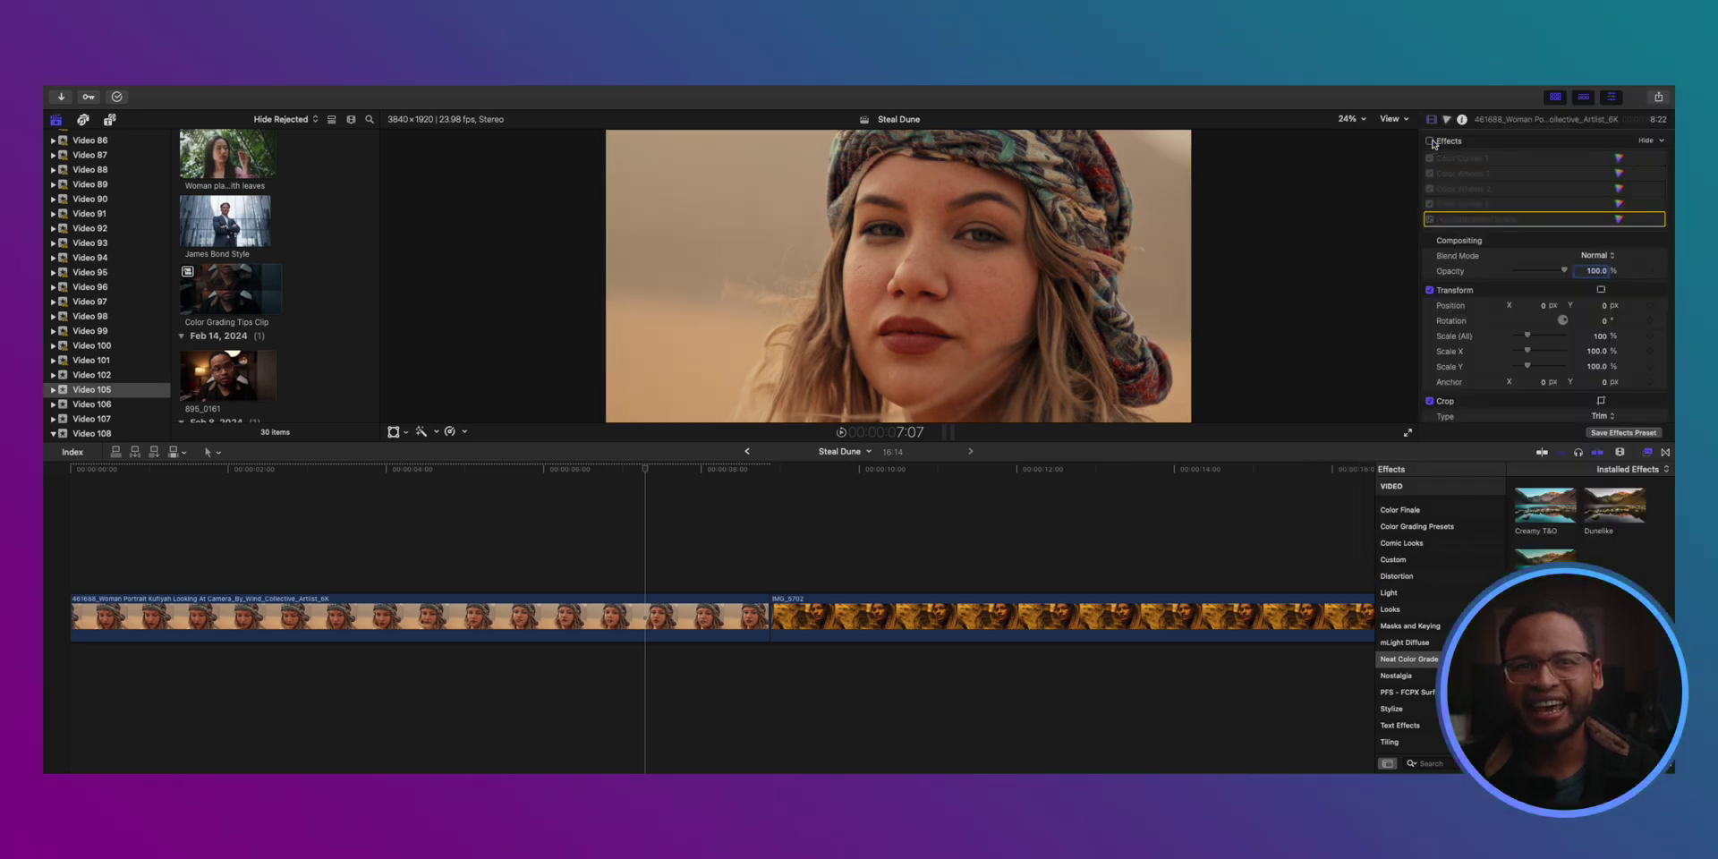
click(1431, 141)
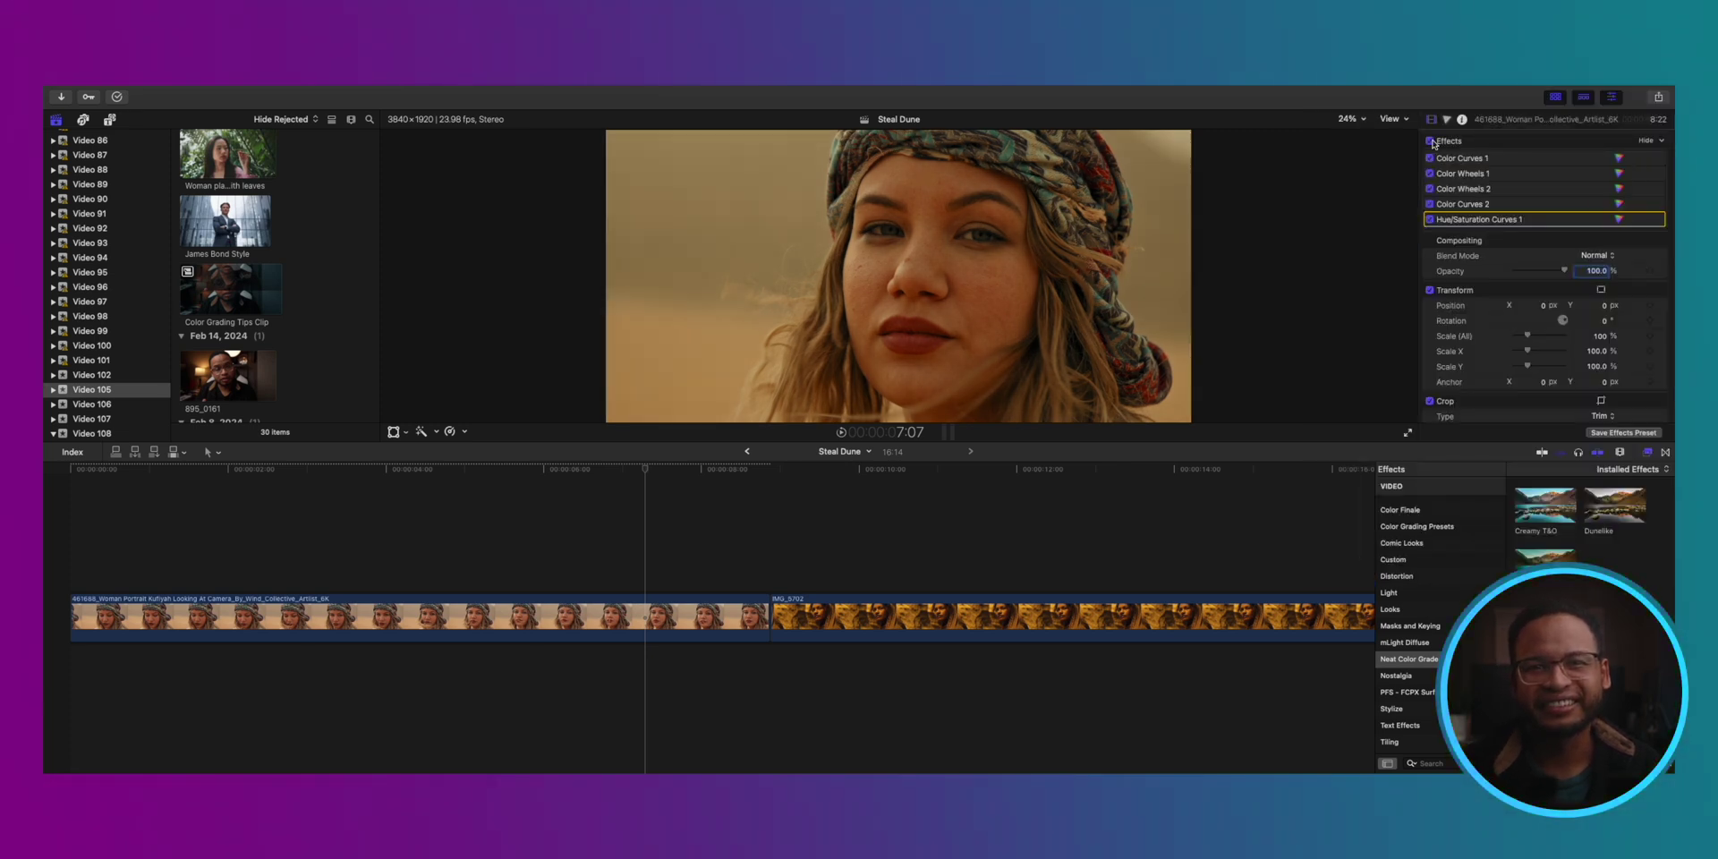
click(1431, 141)
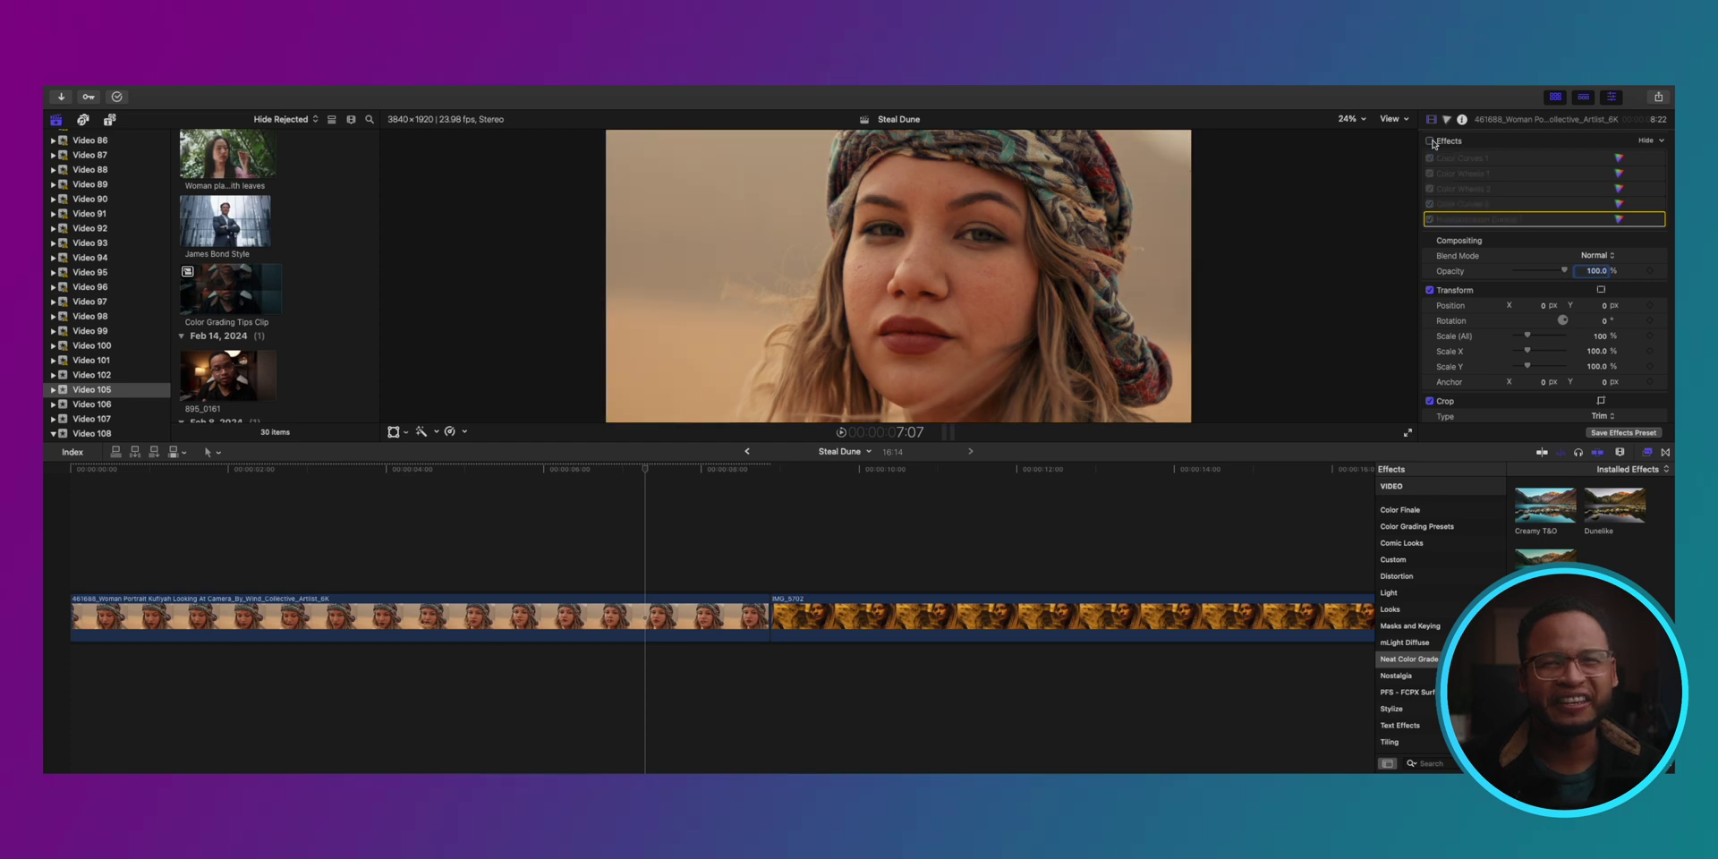
click(1431, 141)
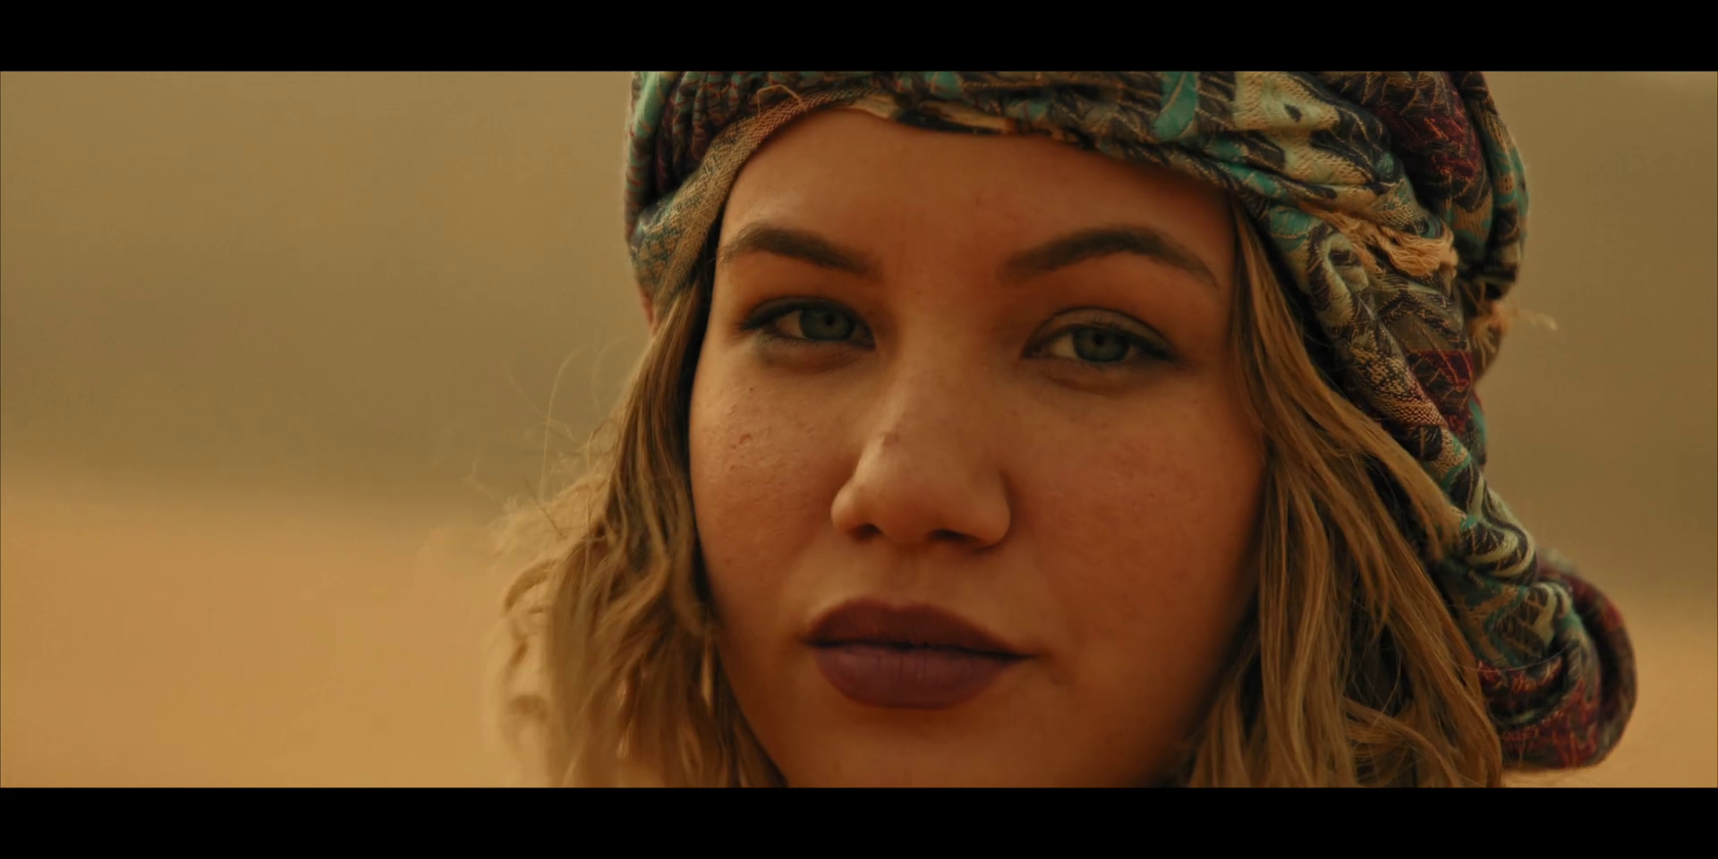